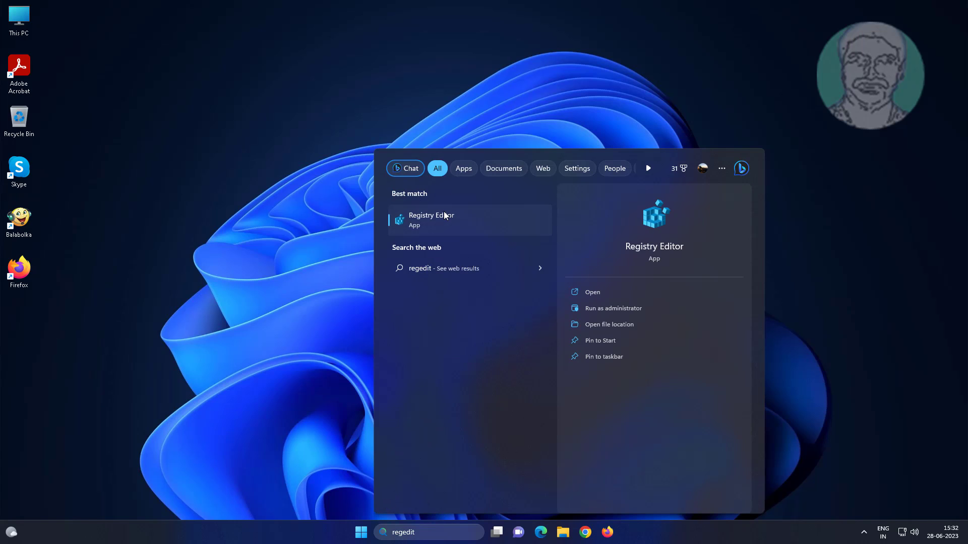
Run Registry Editor as administrator and approve the User Account Control request
right_click(445, 215)
left_click(467, 225)
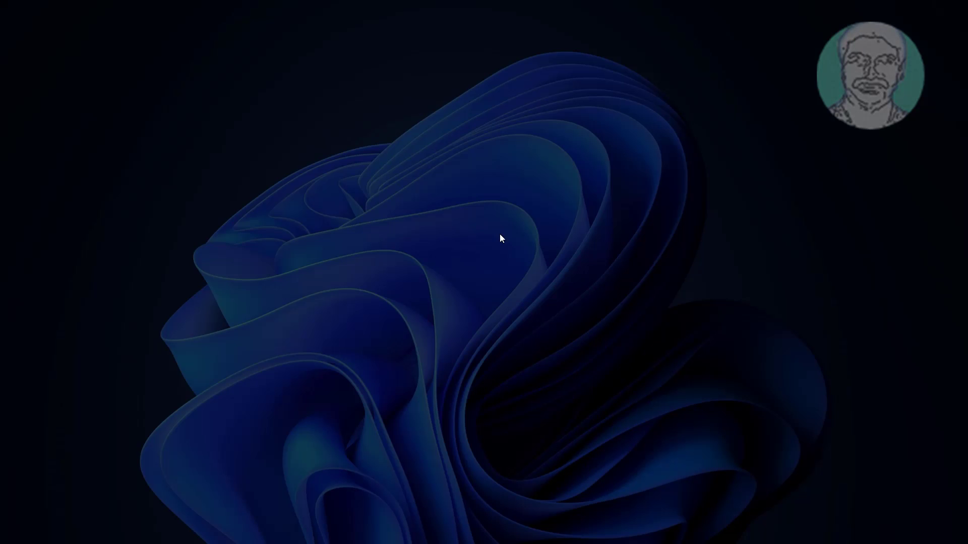
left_click(433, 350)
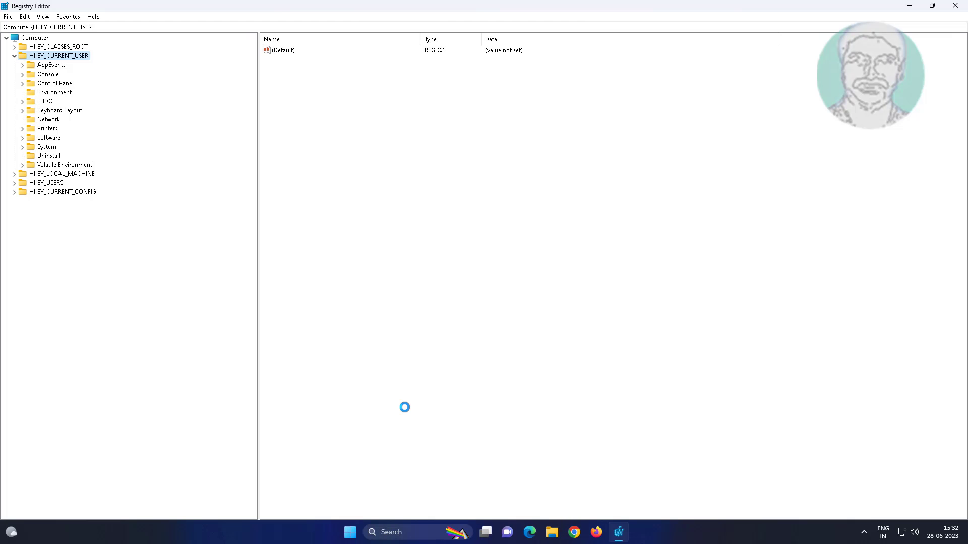
Collapse HKEY_CURRENT_USER and expand the registry tree to HKEY_LOCAL_MACHINE\SYSTEM\ControlSet001\Control
left_click(14, 56)
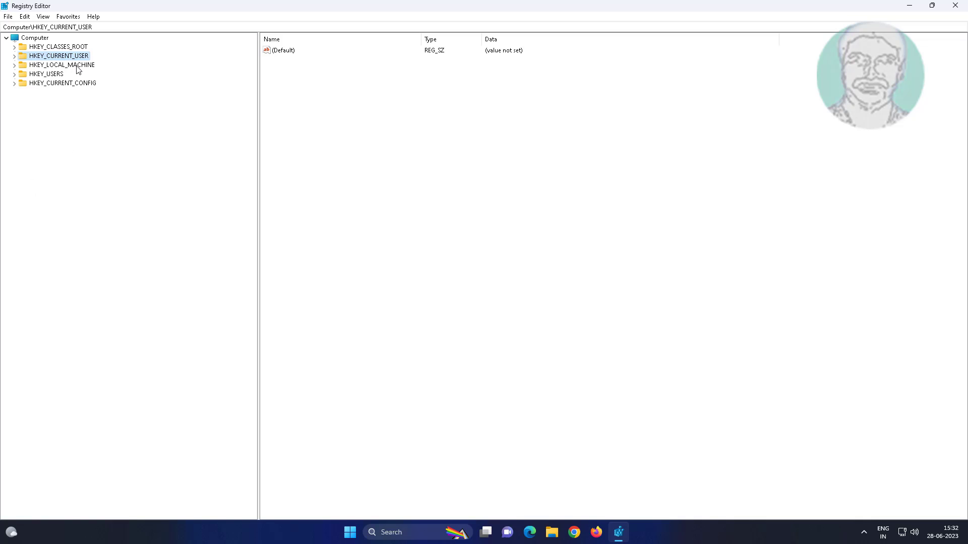
left_click(77, 66)
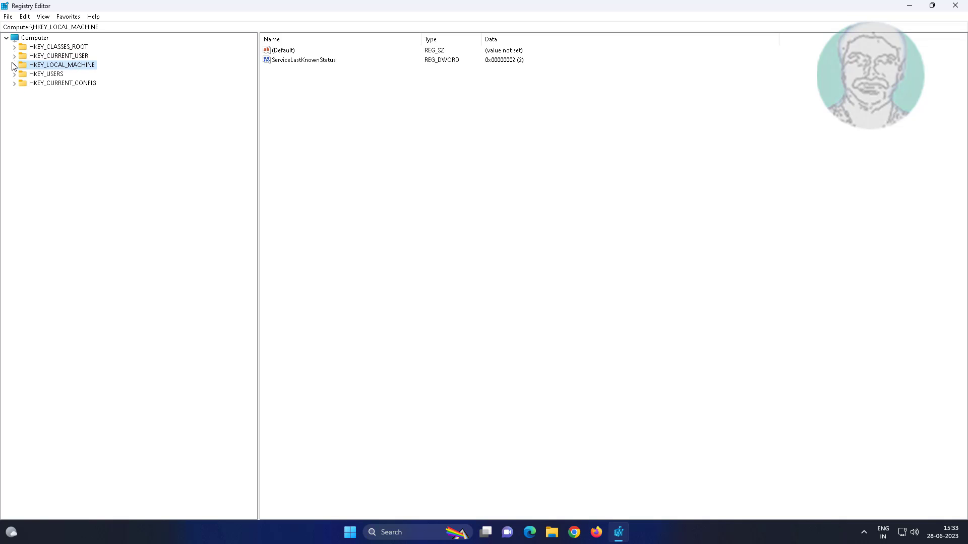
left_click(14, 65)
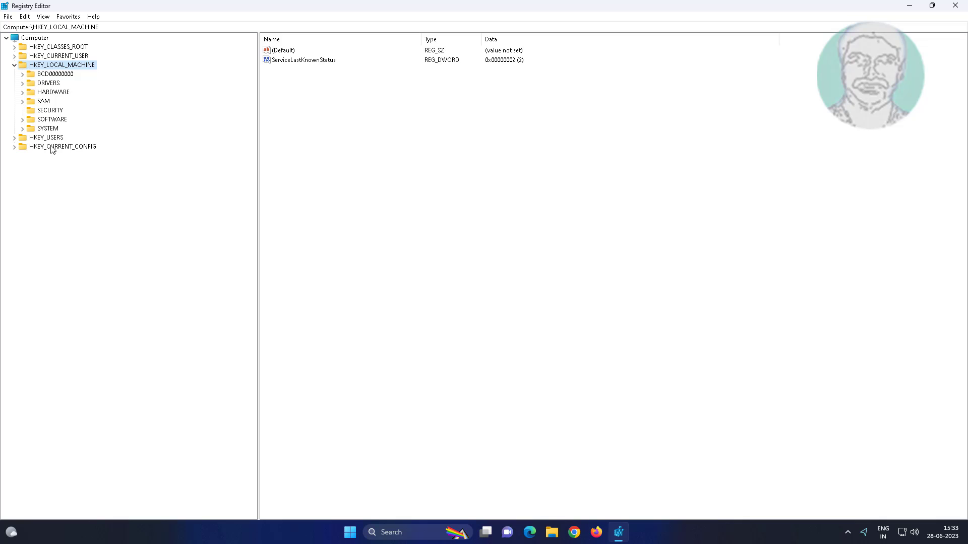
left_click(48, 129)
left_click(22, 129)
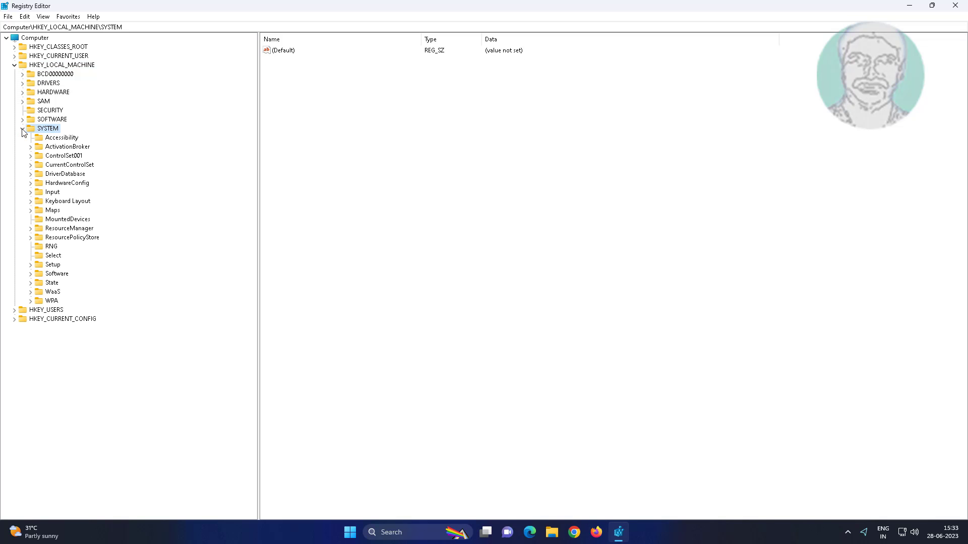
left_click(63, 156)
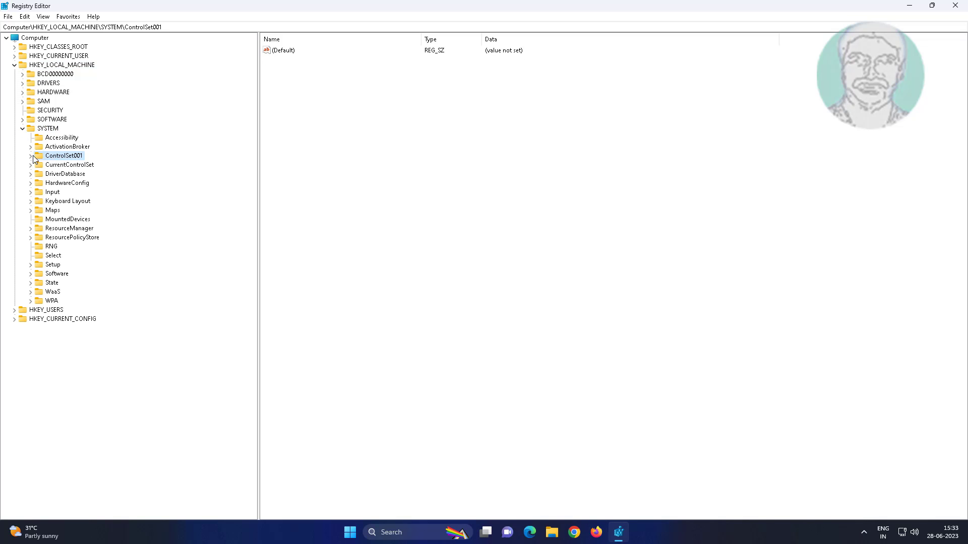
left_click(31, 156)
left_click(40, 166)
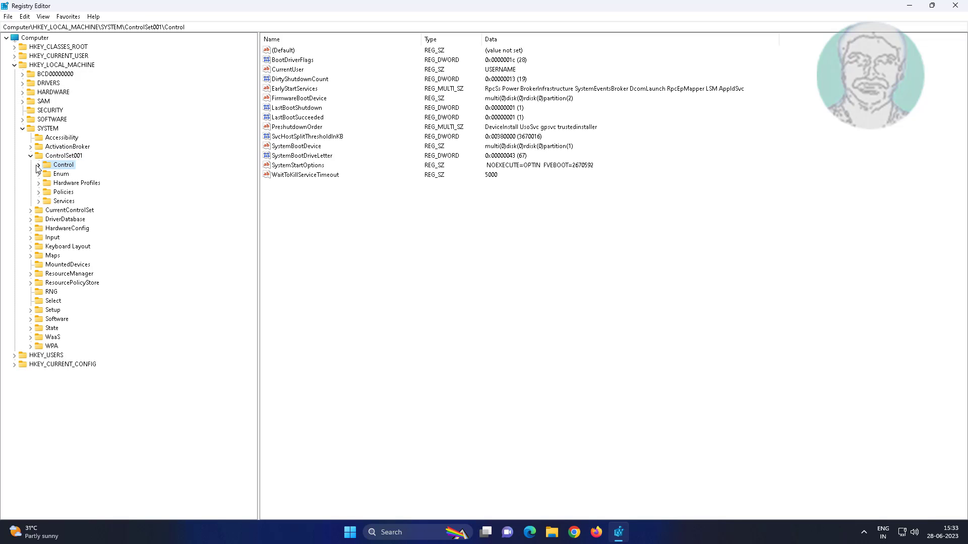
left_click(39, 165)
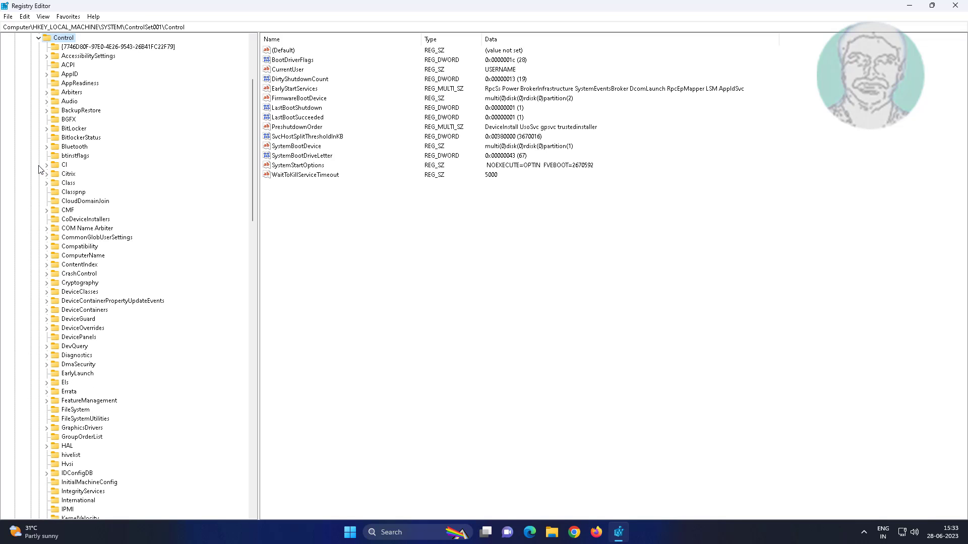
Create a new key named "Storage Device Policies" under the ControlSet001 Control key
scroll(151, 116, "up", 2)
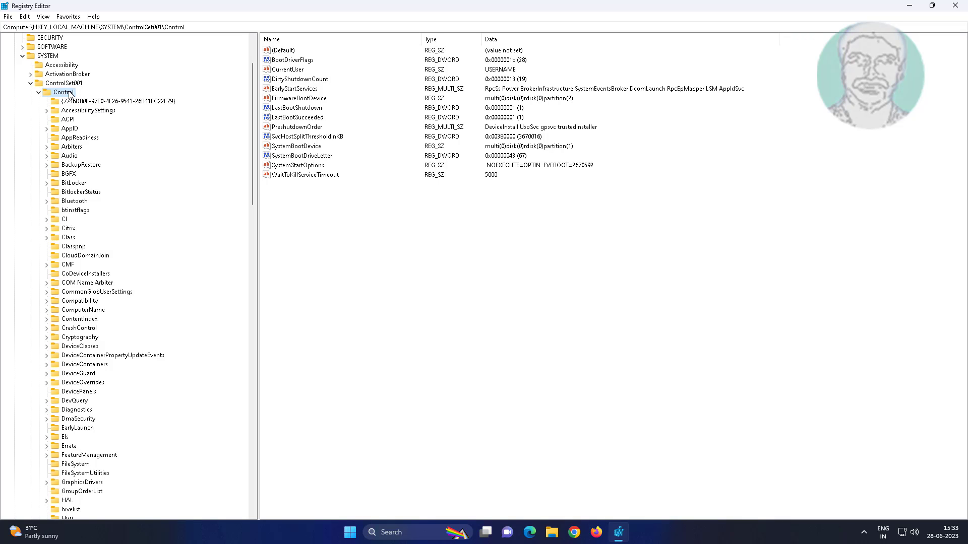
right_click(70, 94)
mouse_move(96, 109)
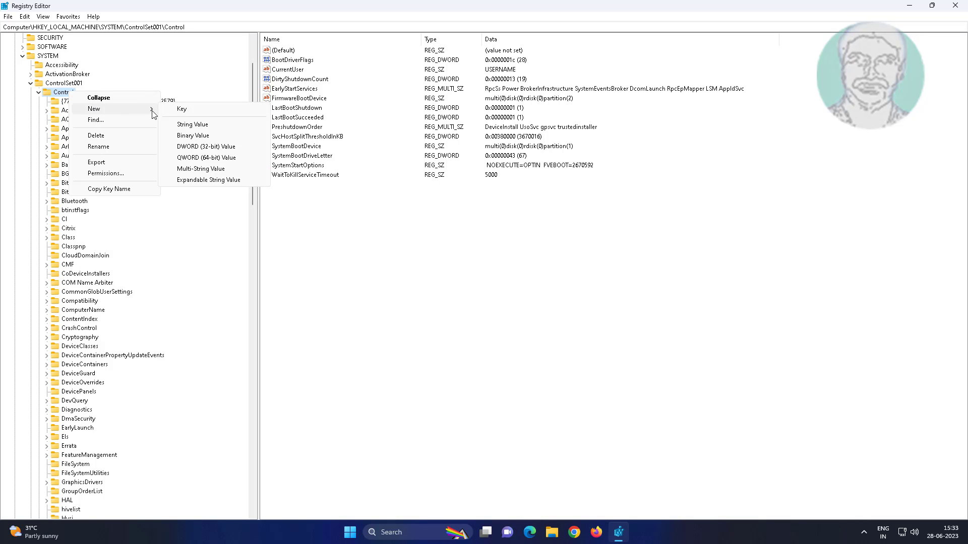
left_click(180, 109)
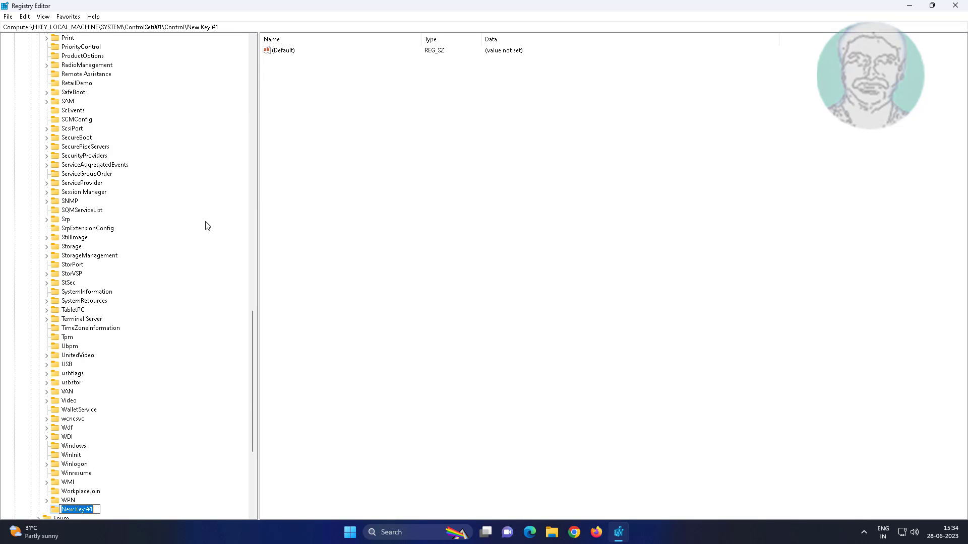
type("Storage Device Policies")
left_click(139, 514)
scroll(138, 512, "down", 2)
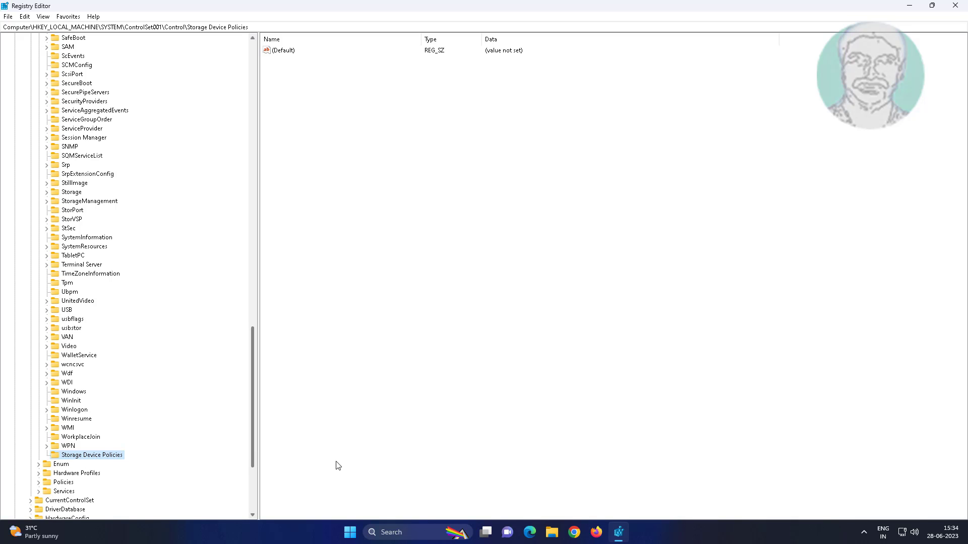
Check the system type in the device specifications on the Settings About page, and close Settings
left_click(353, 534)
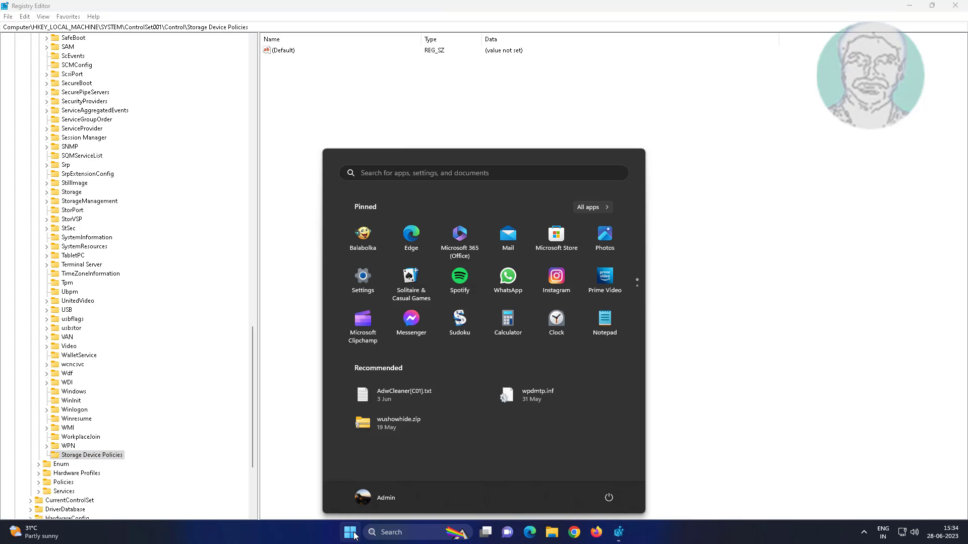
left_click(363, 277)
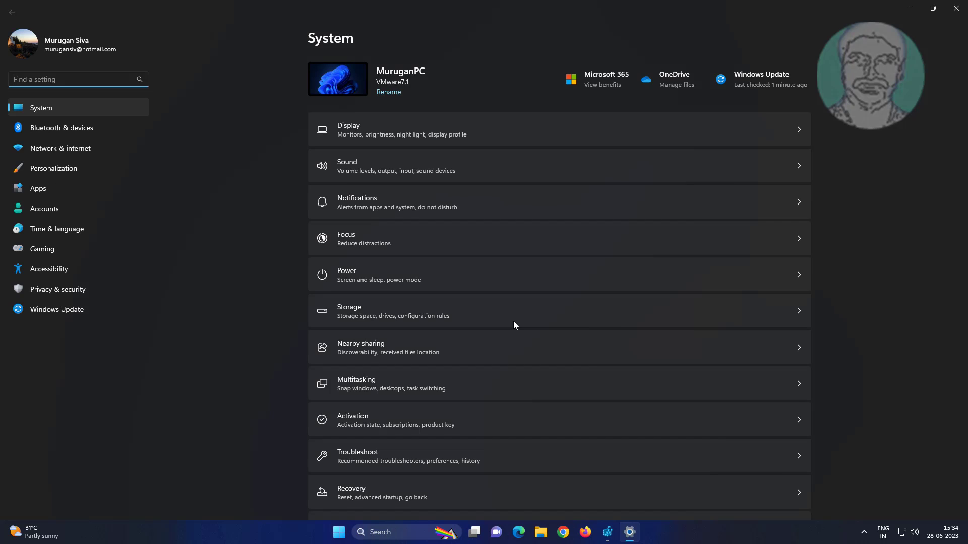
scroll(526, 420, "down", 4)
left_click(355, 490)
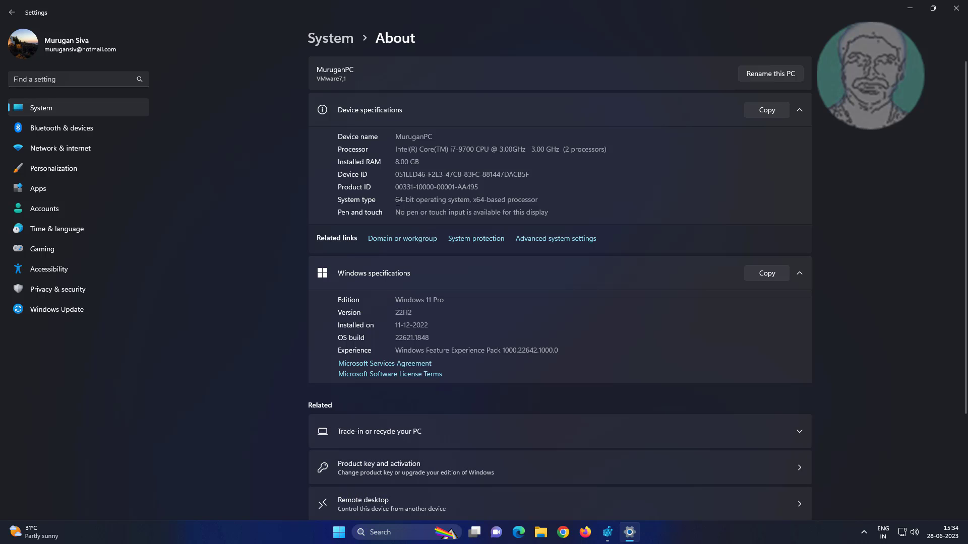
left_click_drag(396, 200, 535, 202)
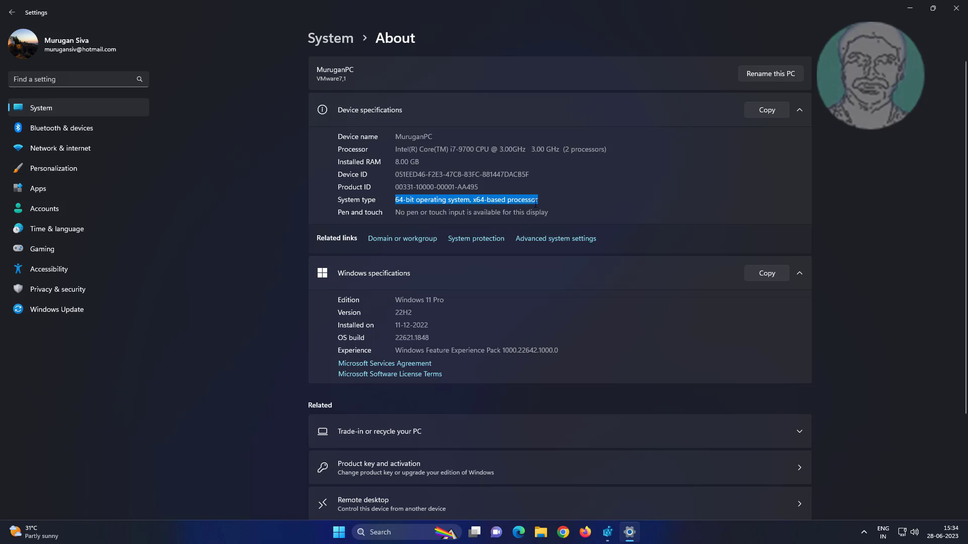
left_click(497, 201)
left_click_drag(474, 198, 514, 199)
left_click(402, 203)
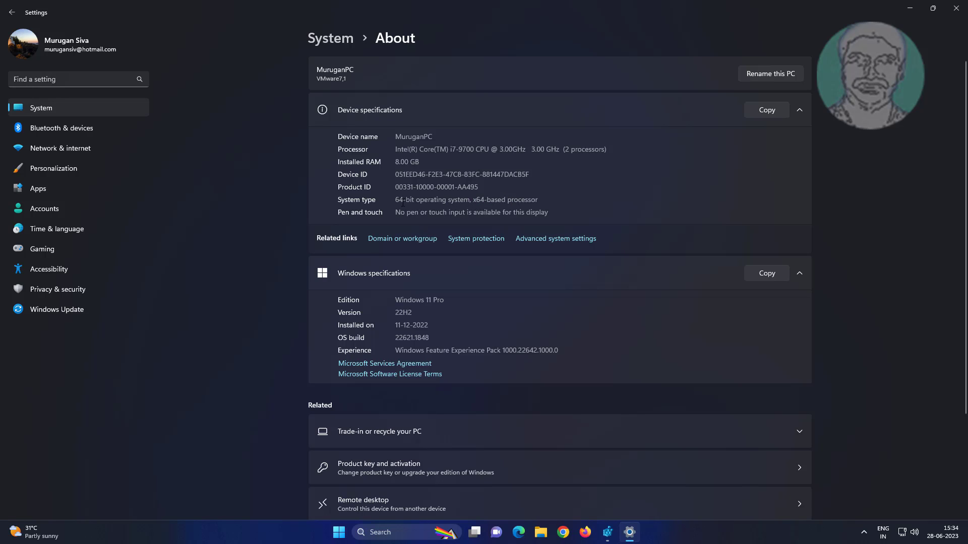
left_click_drag(398, 200, 537, 201)
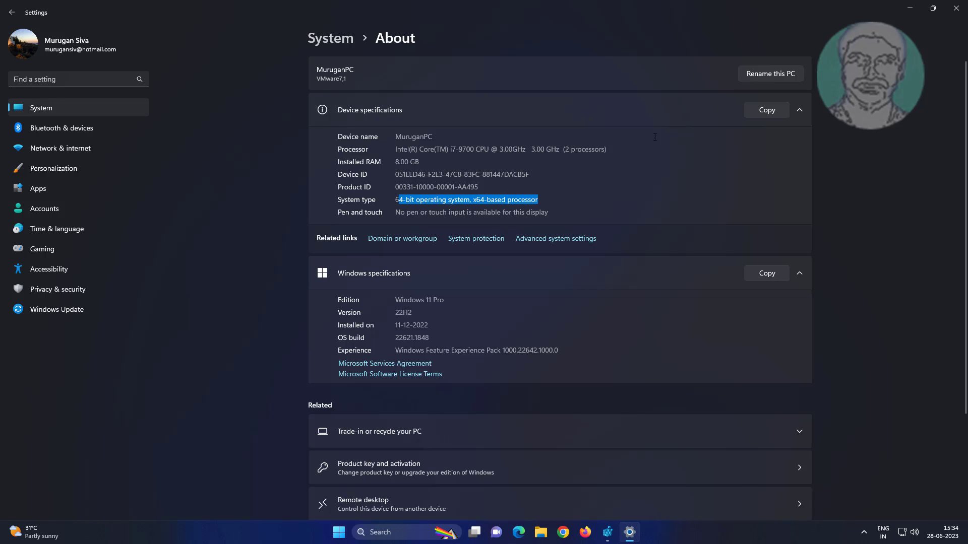
left_click(956, 8)
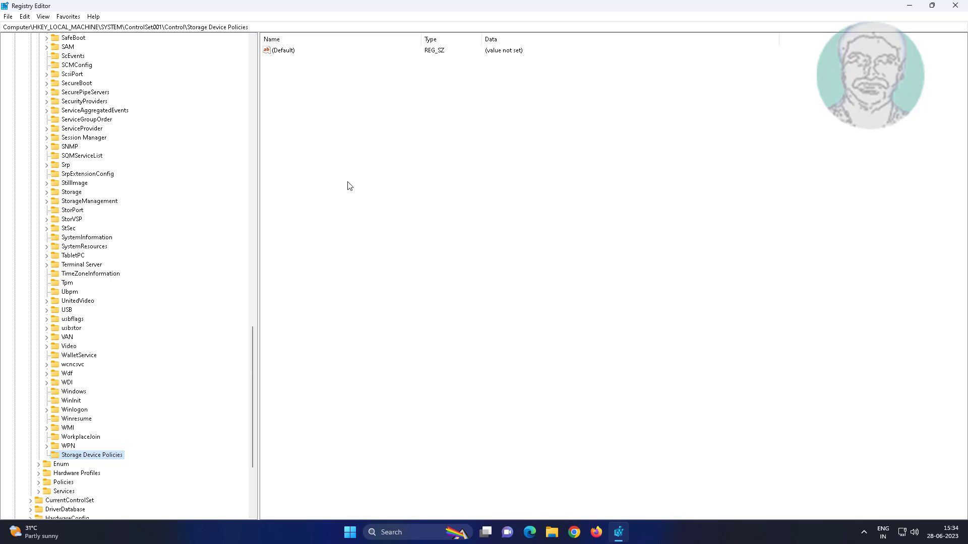
Create a QWORD (64-bit) value named "Write Protect" in the Storage Device Policies key
right_click(353, 155)
mouse_move(402, 161)
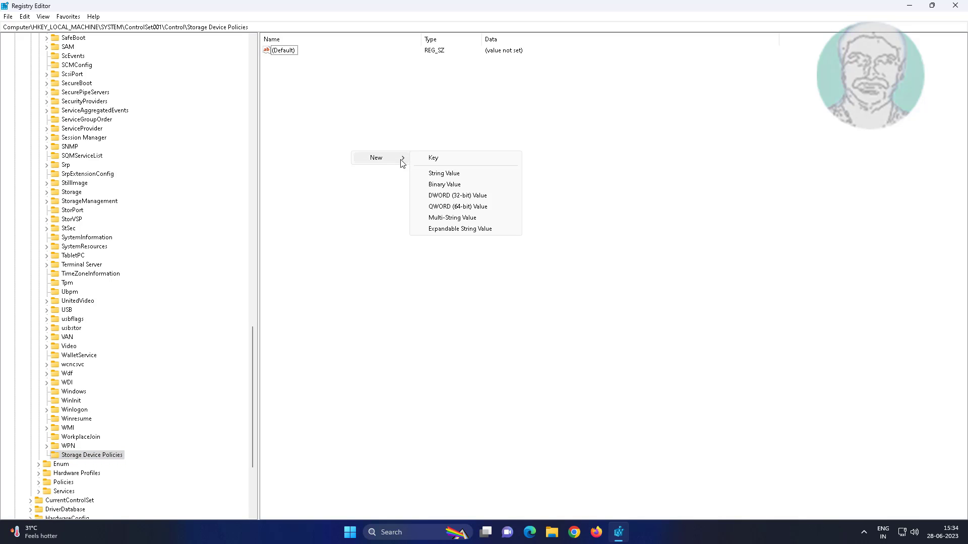
left_click(482, 211)
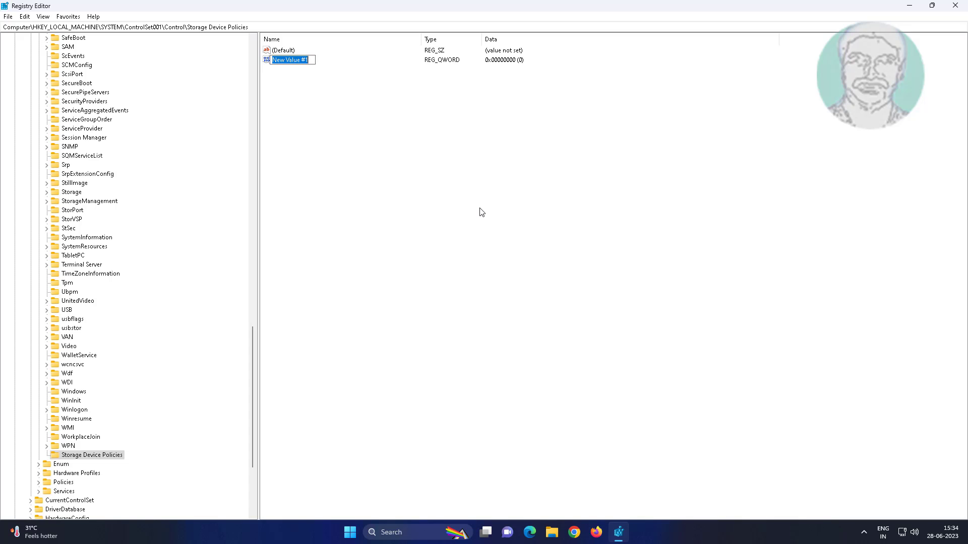
type("Write Protect")
key("Return")
Open the Write Protect value for editing and accept value data 0 with hexadecimal base
double_click(289, 60)
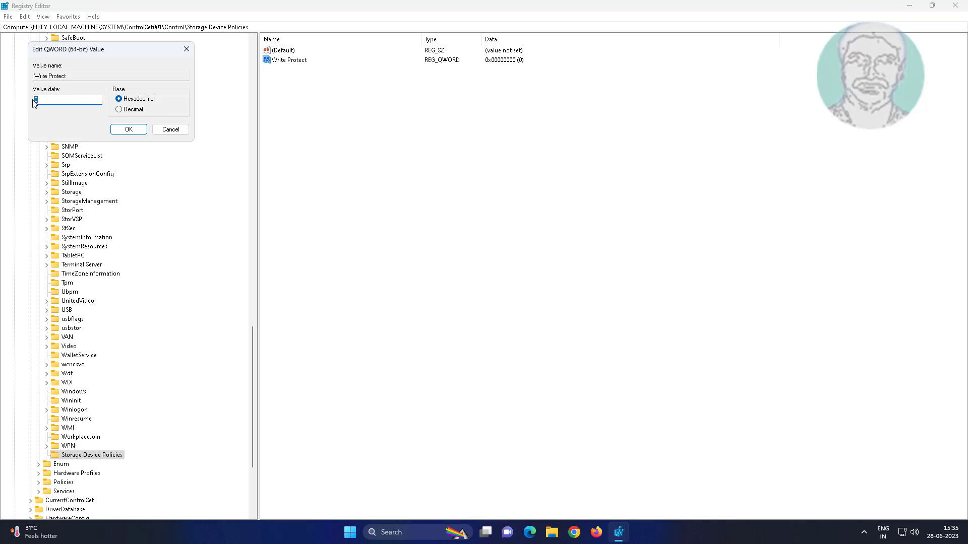
left_click(34, 102)
left_click(129, 130)
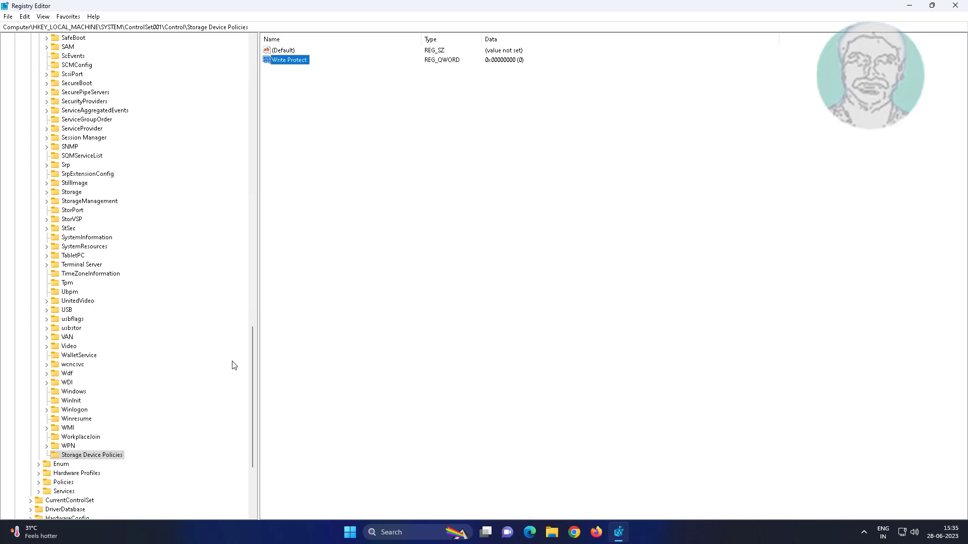
Collapse the Control, ControlSet001, SYSTEM and HKEY_LOCAL_MACHINE branches and close Registry Editor
left_click_drag(250, 378, 260, 57)
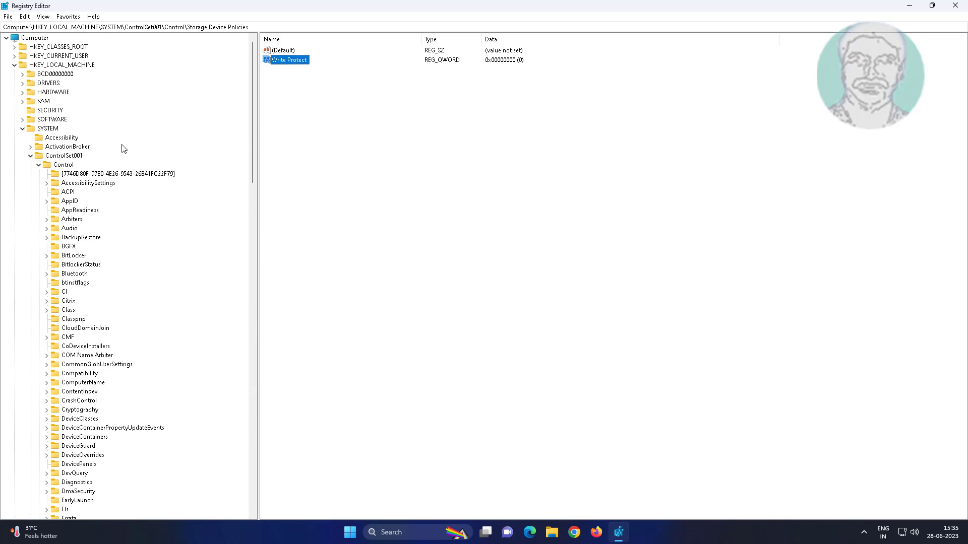
left_click(39, 165)
left_click(30, 156)
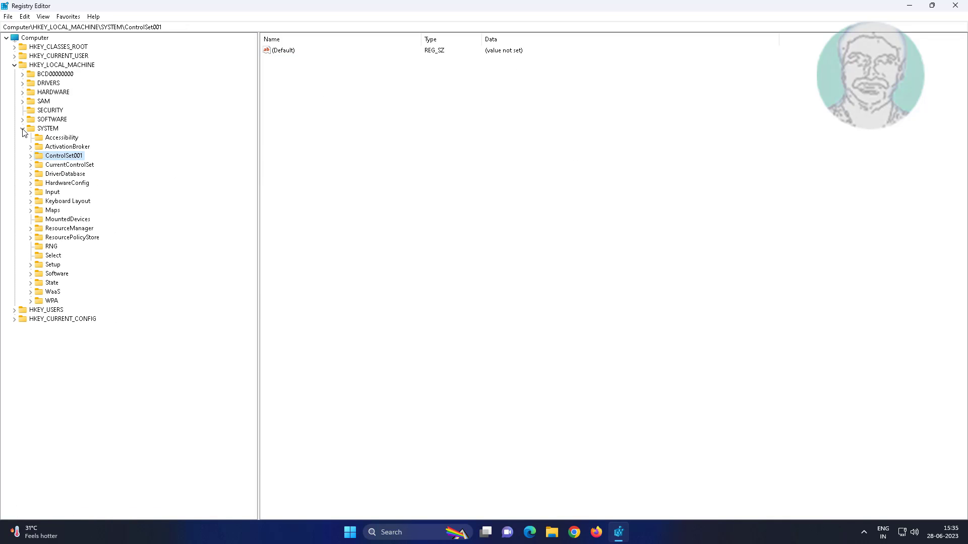
left_click(23, 128)
left_click(14, 65)
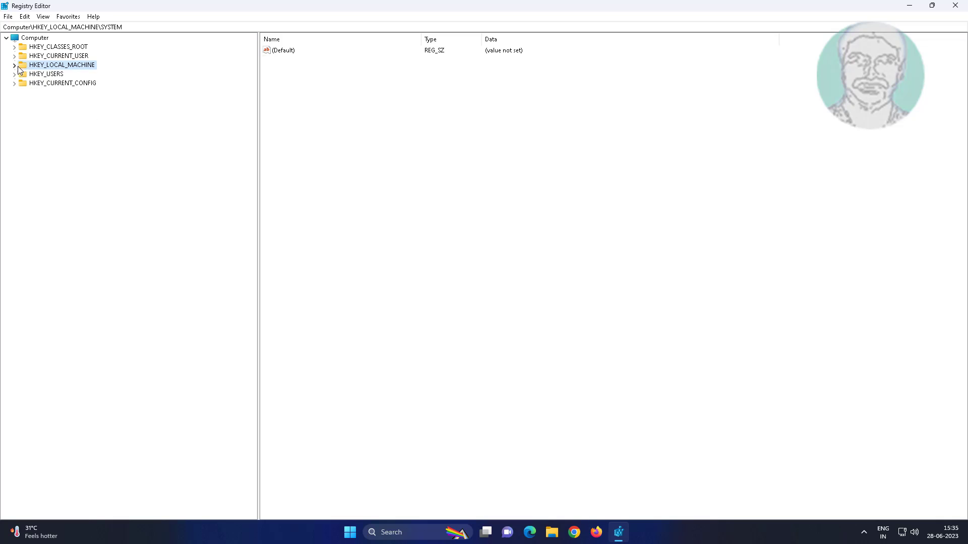
left_click(955, 5)
Restart the computer
left_click(361, 532)
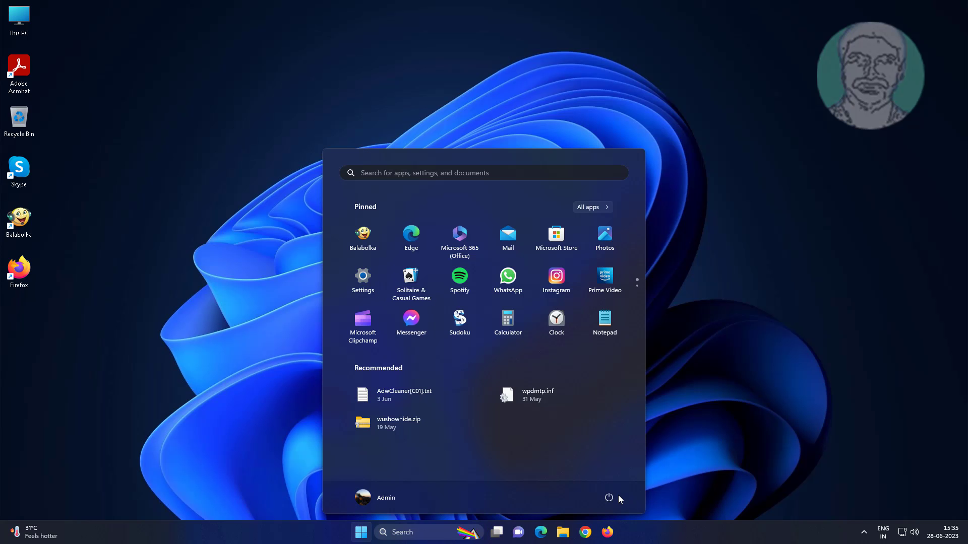
left_click(613, 497)
left_click(615, 476)
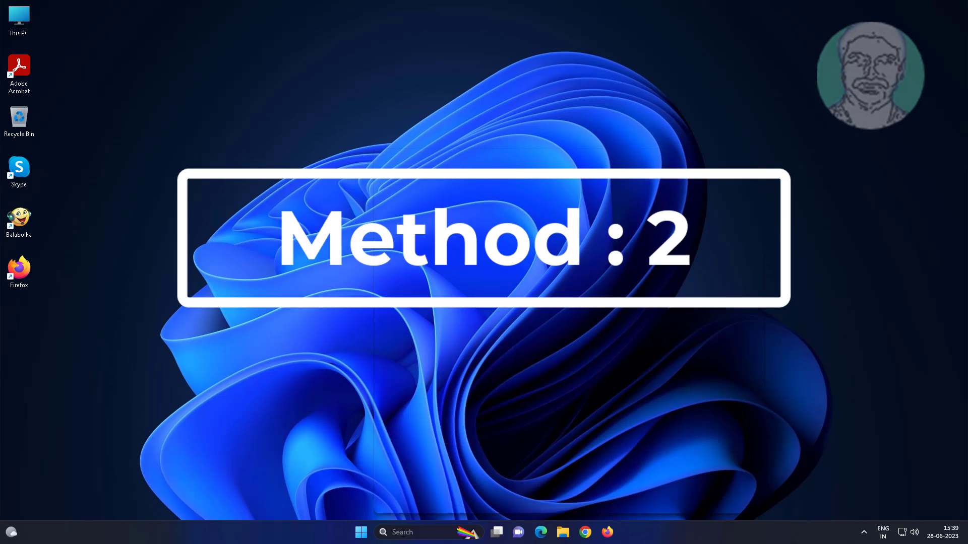
Search Windows for cmd, run Command Prompt as administrator and approve the User Account Control request
key("super+s")
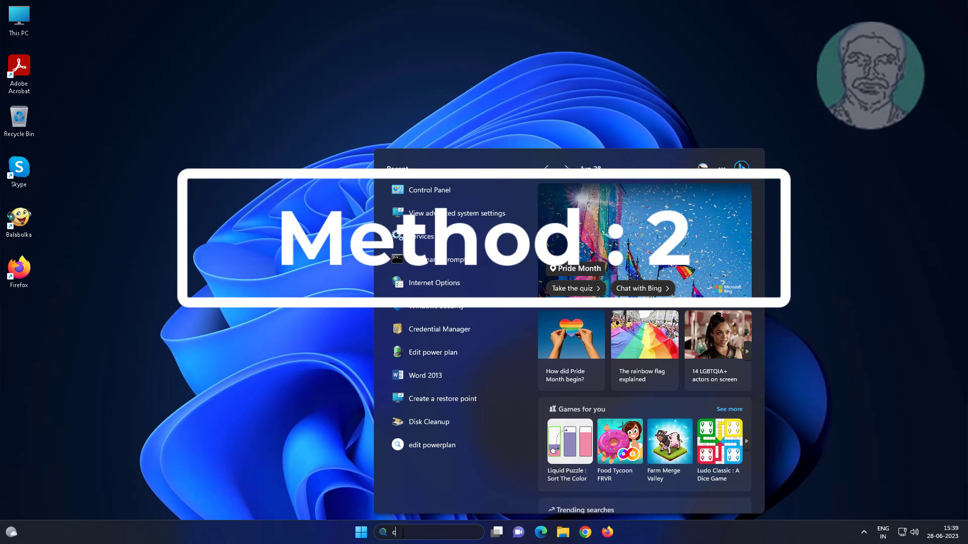
type("cmd")
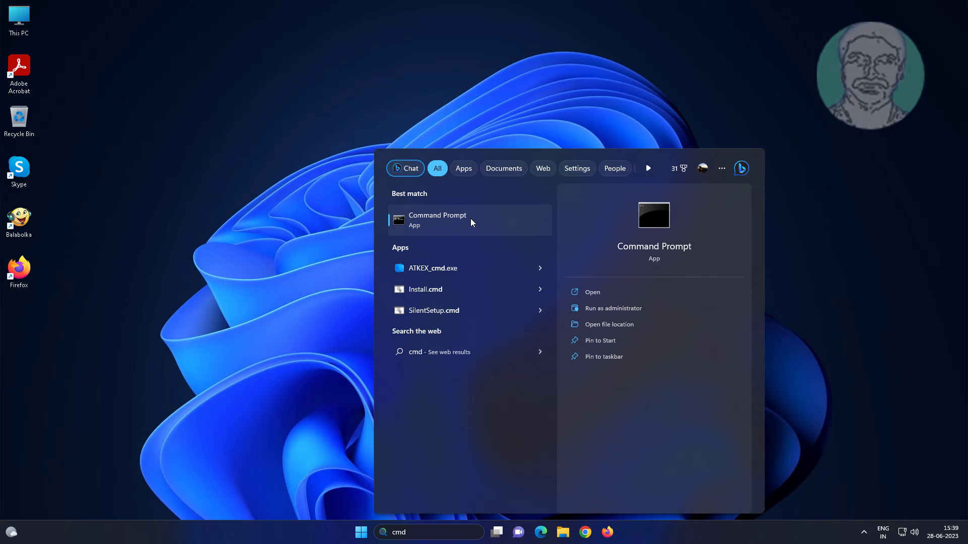
right_click(470, 217)
left_click(509, 231)
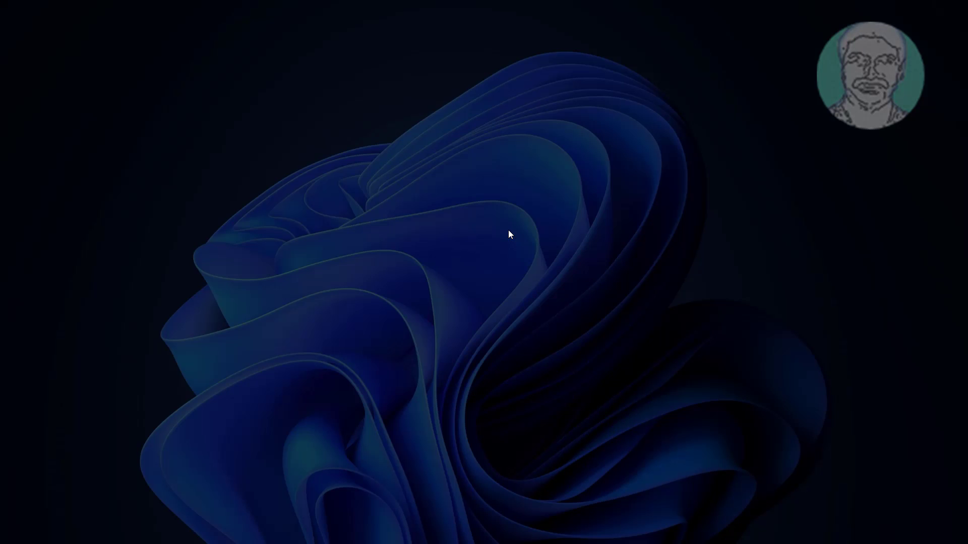
left_click(505, 343)
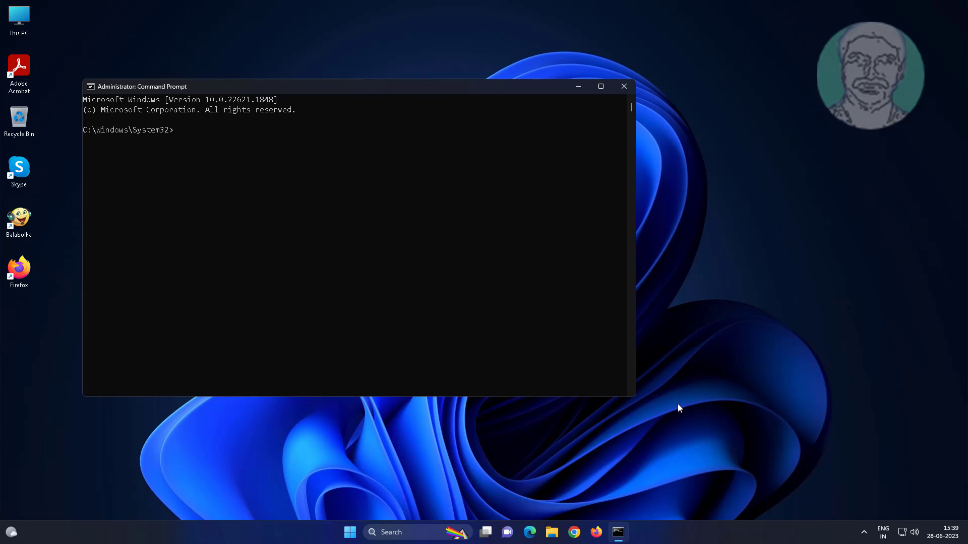
Start diskpart in Command Prompt and list the disks with "list disk"
type("diskpart")
key("Return")
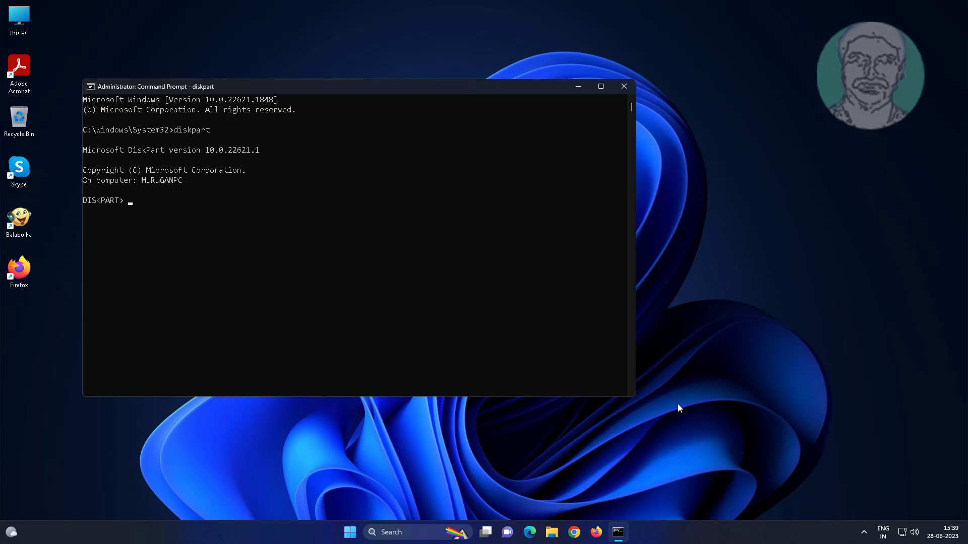
type("list disk")
key("Return")
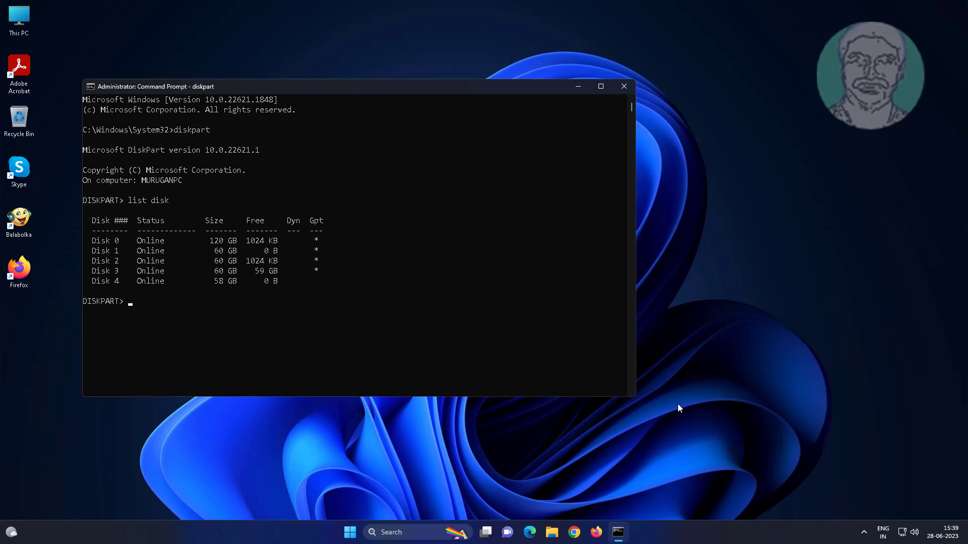
Select disk 4 in diskpart and clear its read-only attribute with "attributes disk clear readonly"
left_click_drag(291, 277, 96, 281)
type("select disk 4")
key("Return")
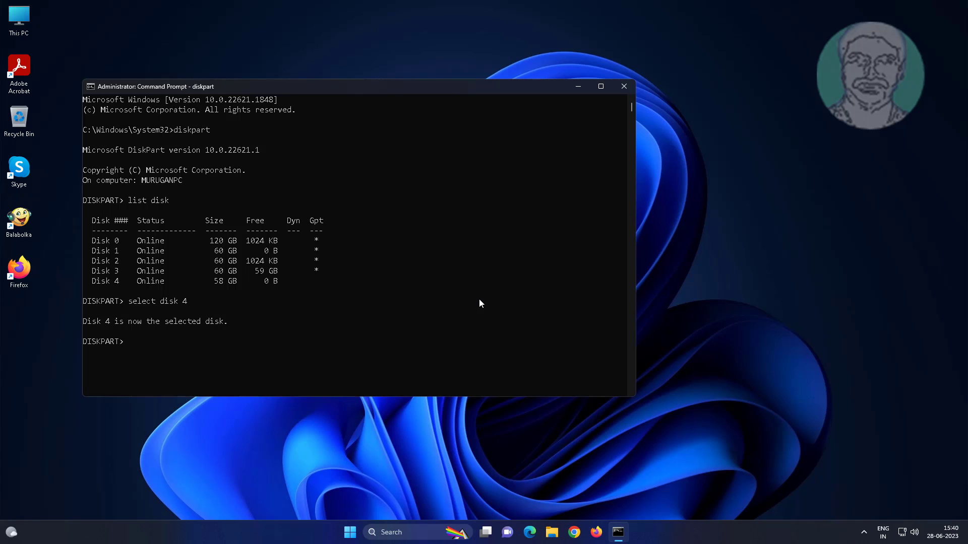
type("attributes disk clear readonly")
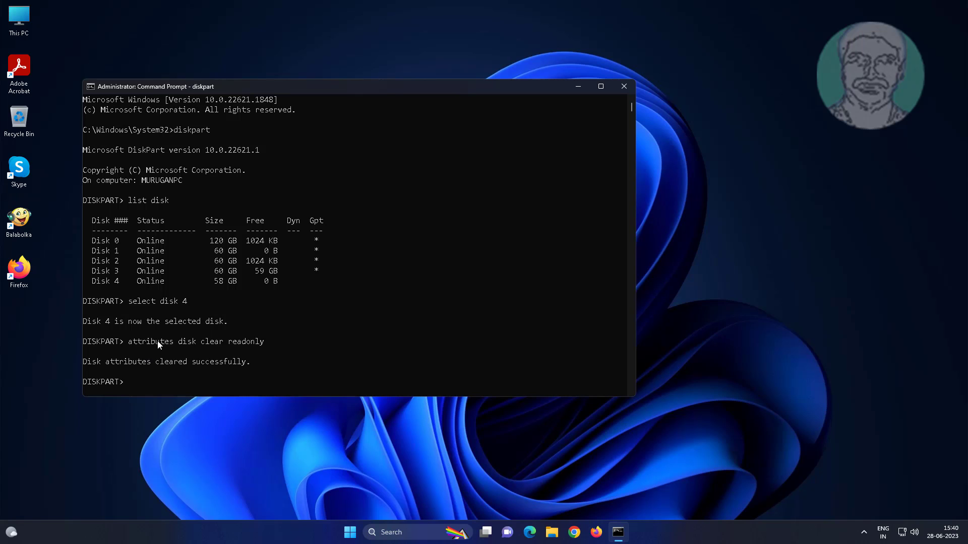
Exit diskpart and close Command Prompt with the "exit" command
type("ex")
type("uit")
key("BackSpace")
key("BackSpace")
key("BackSpace")
key("BackSpace")
type("exit")
key("Return")
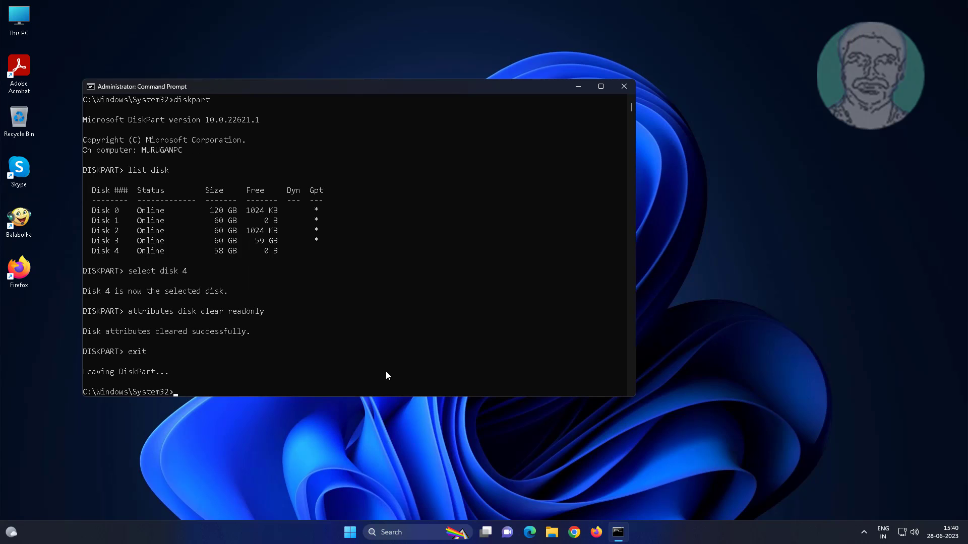
type("exit")
key("Return")
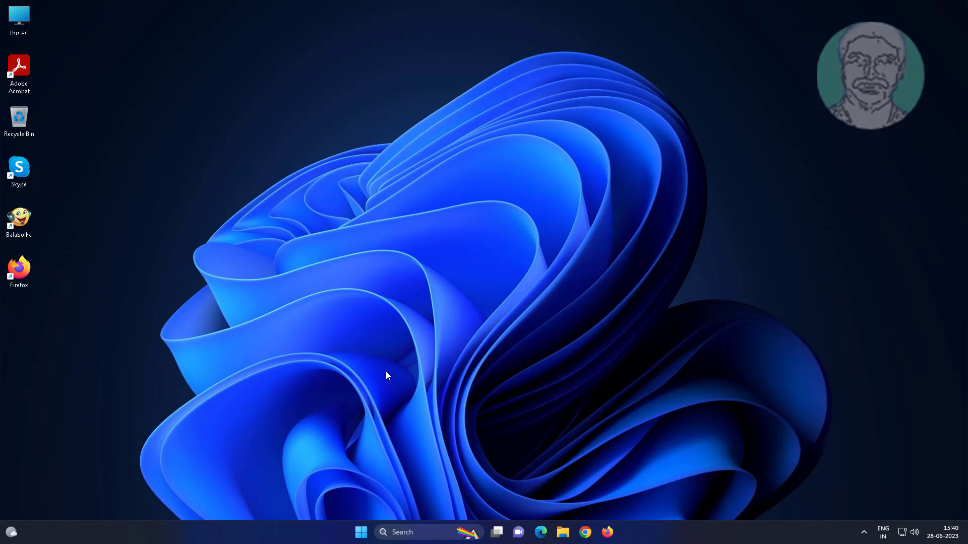
Switch to Chrome, search Google for "easeus partition" and open the EaseUS Free Partition Manager for Windows result
left_click(585, 531)
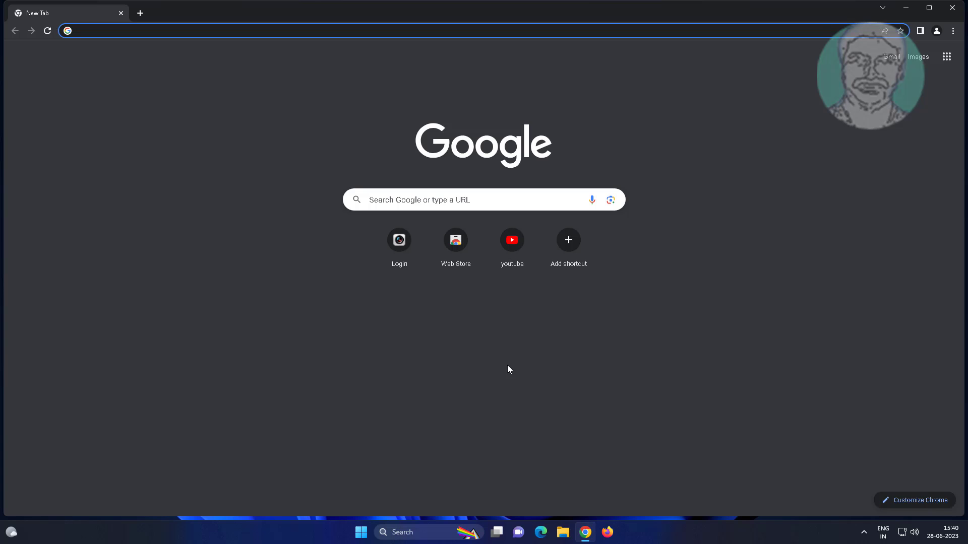
left_click(240, 31)
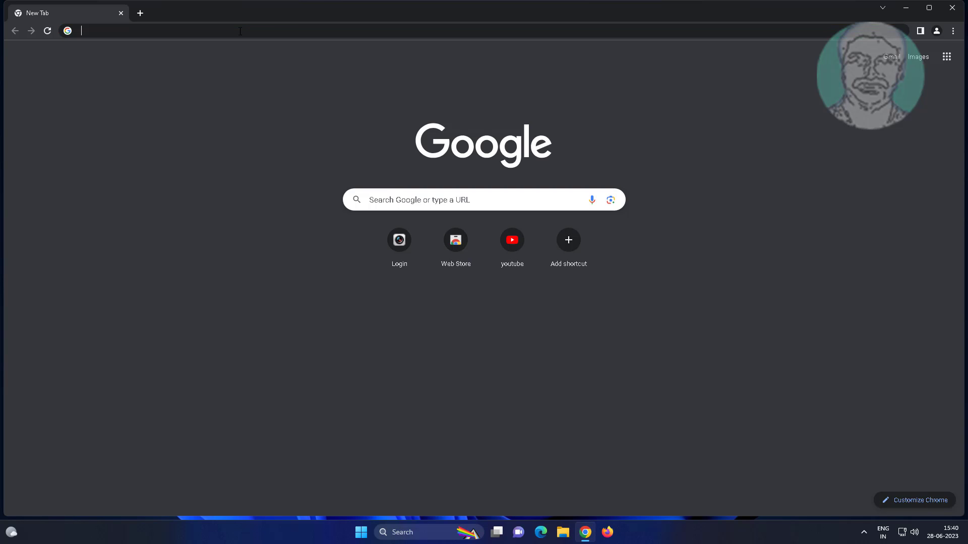
type("ease")
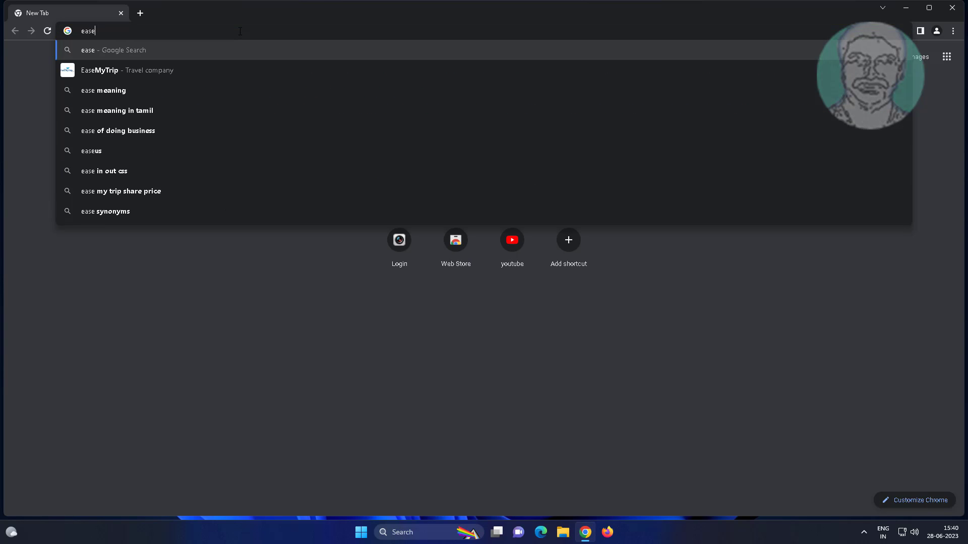
type("us part")
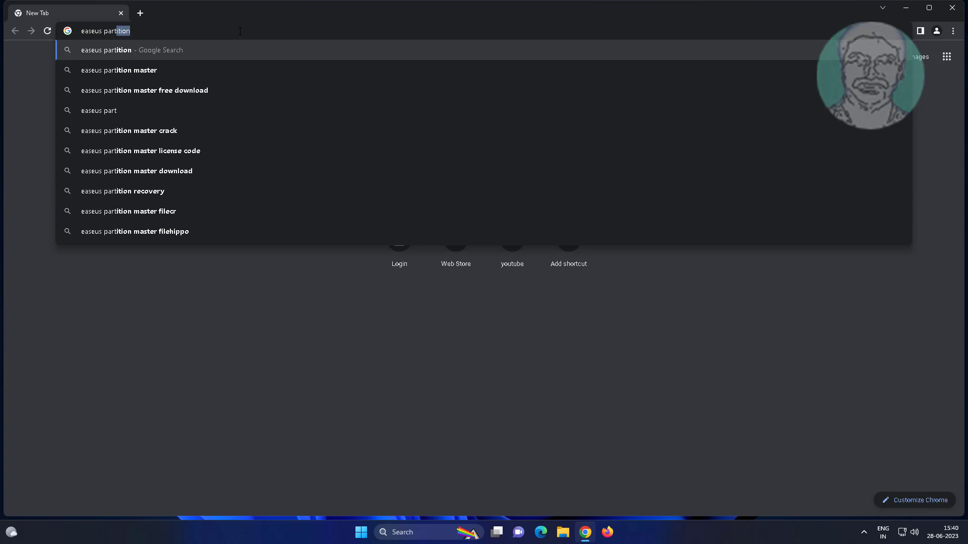
type("ition")
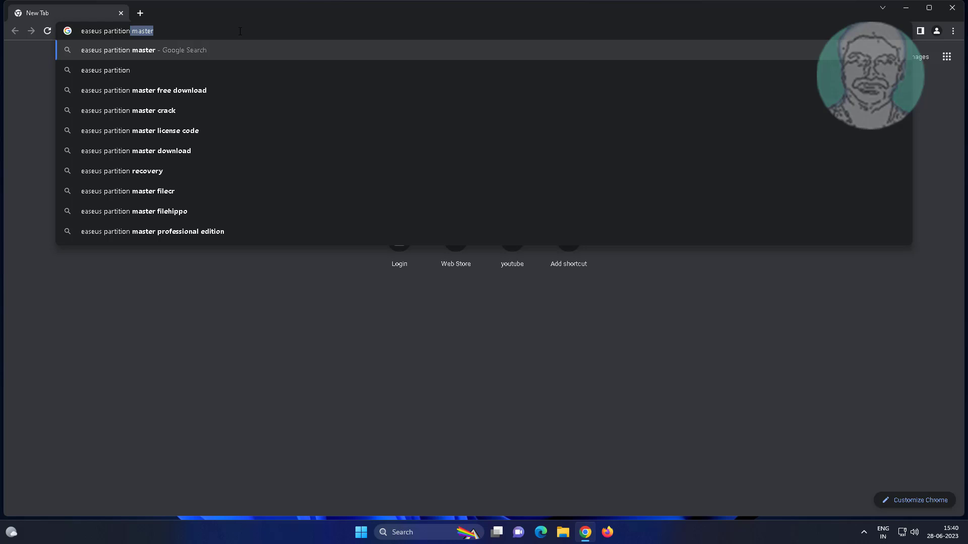
key("BackSpace")
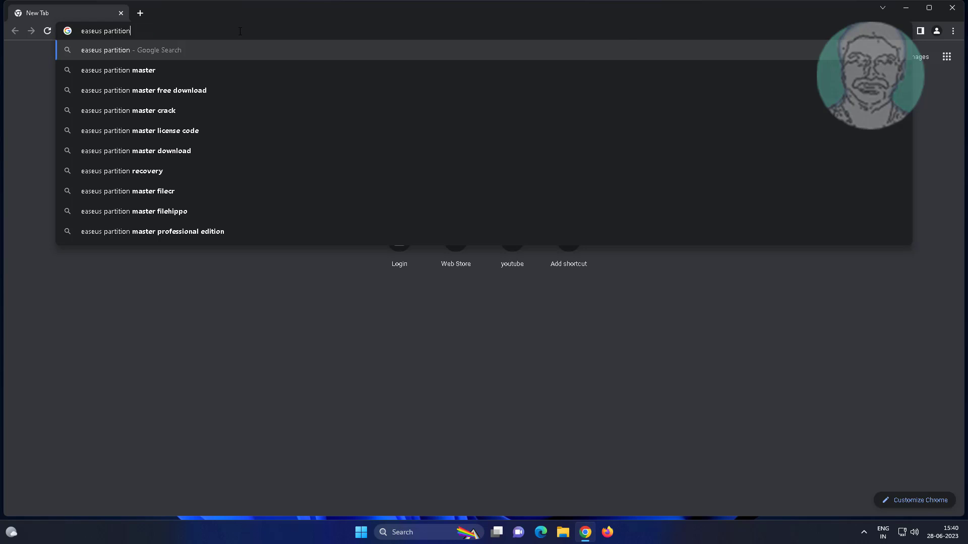
key("Return")
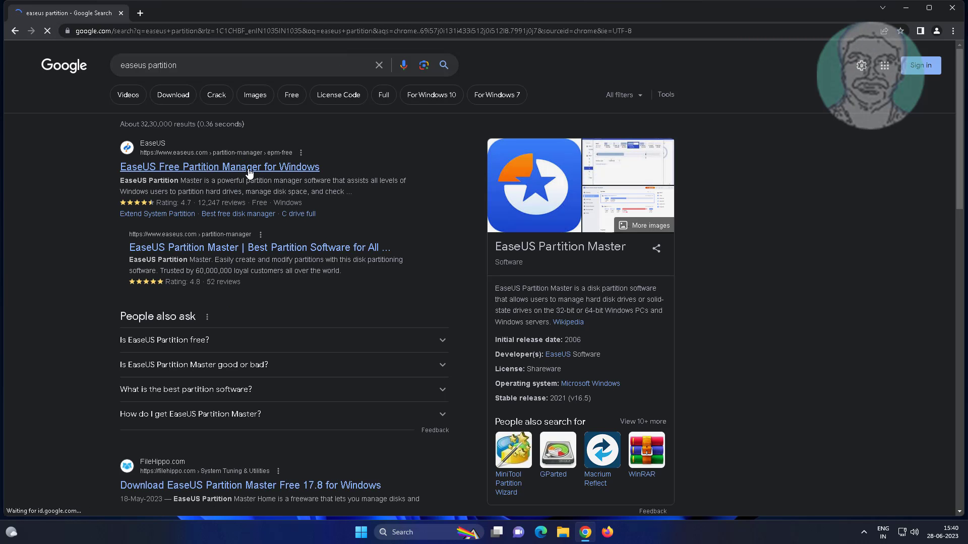
left_click(249, 171)
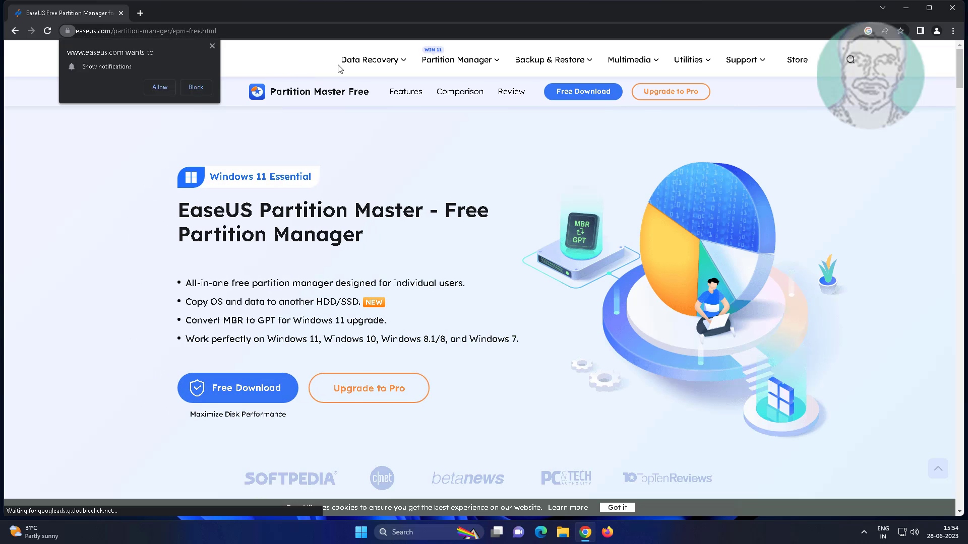
Dismiss the site's notification request and download Partition Master Free, closing the e-mail form without filling it in
left_click(212, 46)
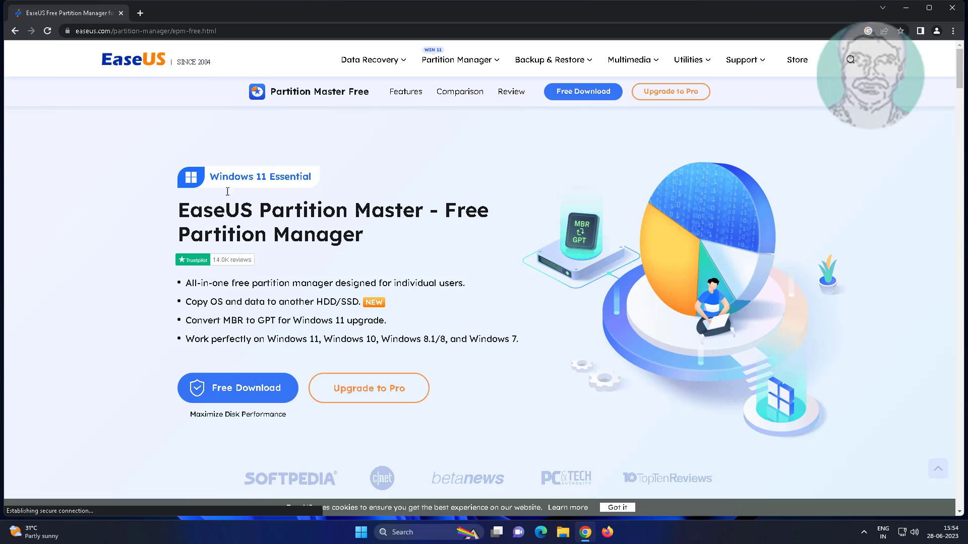
left_click(256, 386)
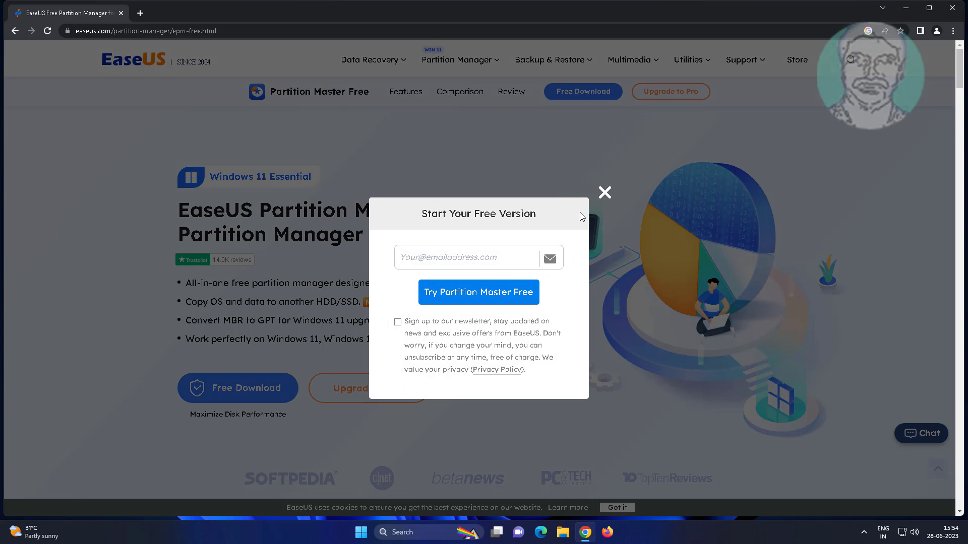
left_click(605, 193)
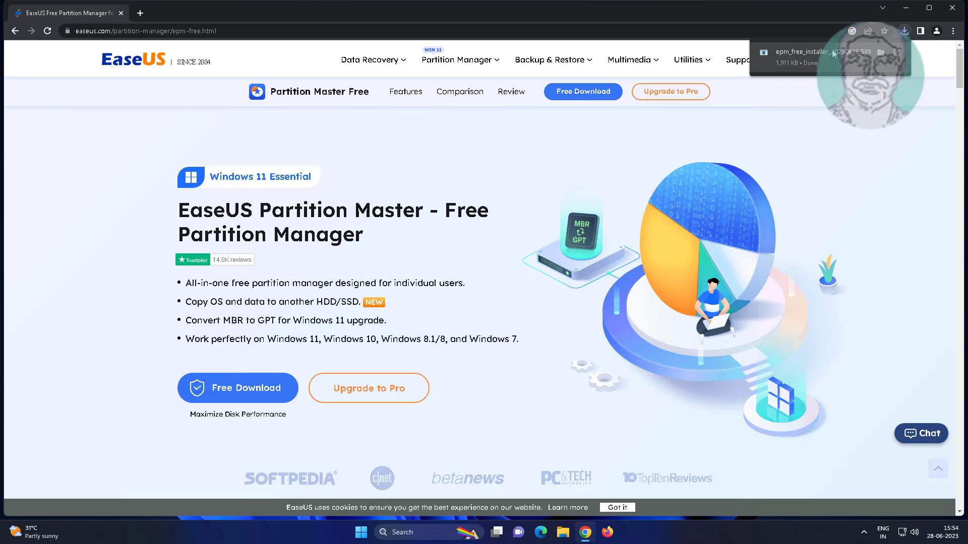
Run the downloaded epm_free_installer, approve the User Account Control request and launch EaseUS Partition Master once installed
left_click(833, 54)
left_click(906, 8)
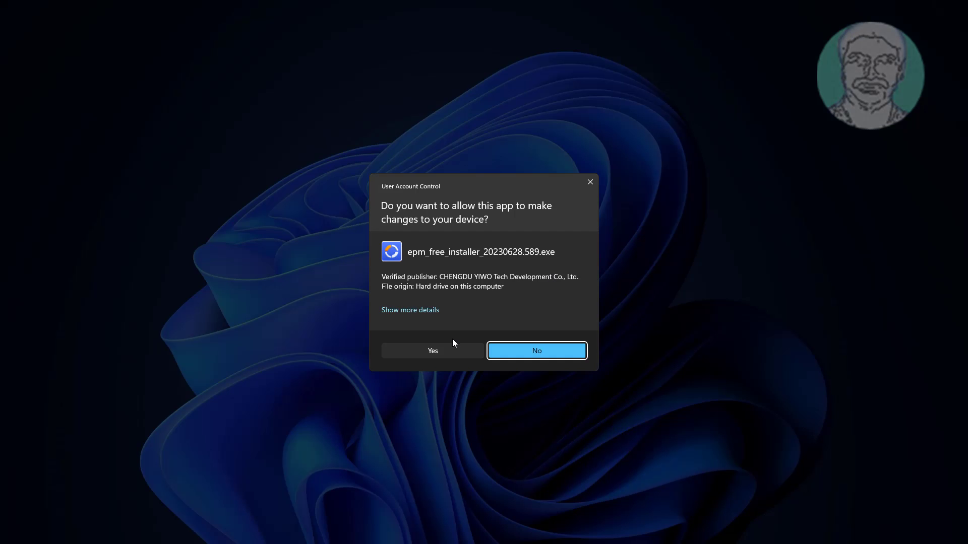
left_click(437, 352)
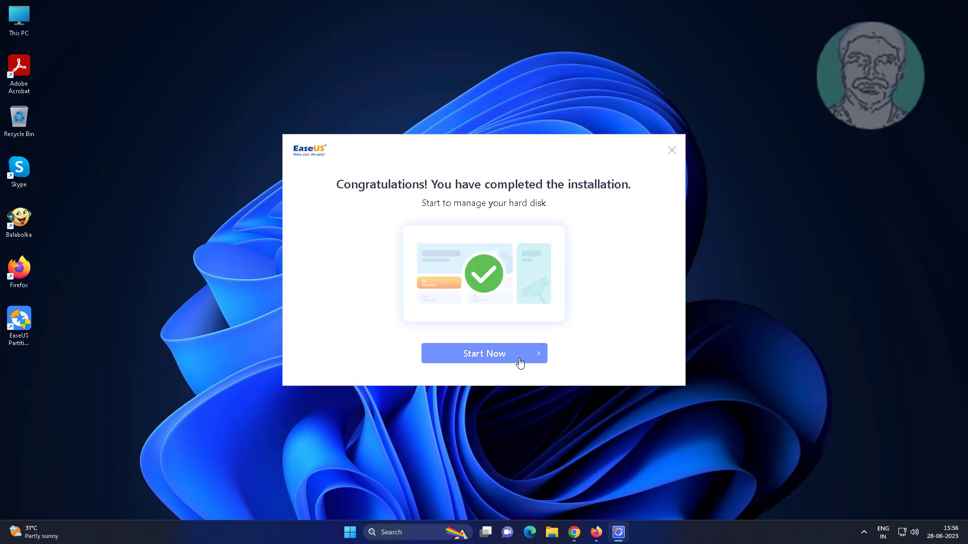
left_click(520, 363)
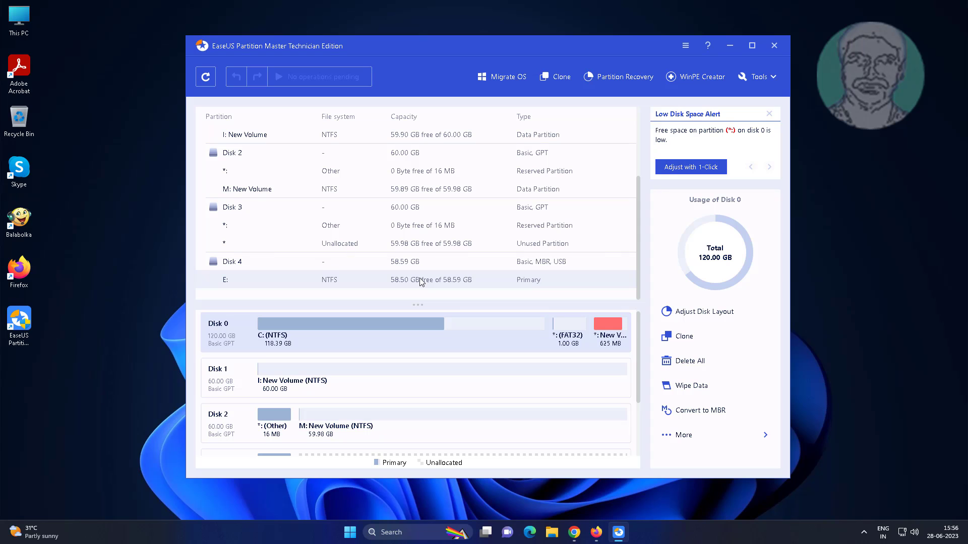
Set up a format of partition E: on Disk 4 as NTFS with label "Pen Drive" and 4 KB clusters, accepting the data erasure
left_click(421, 280)
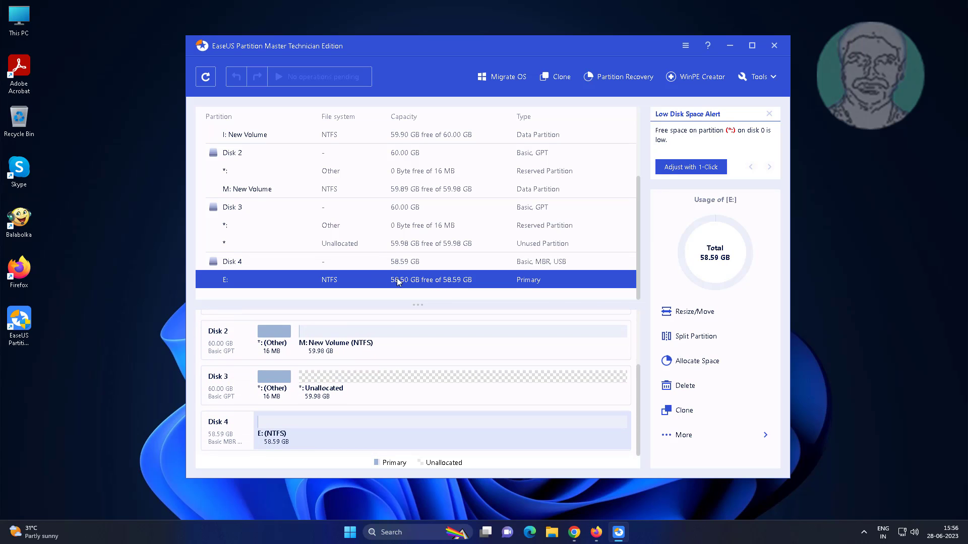
right_click(450, 283)
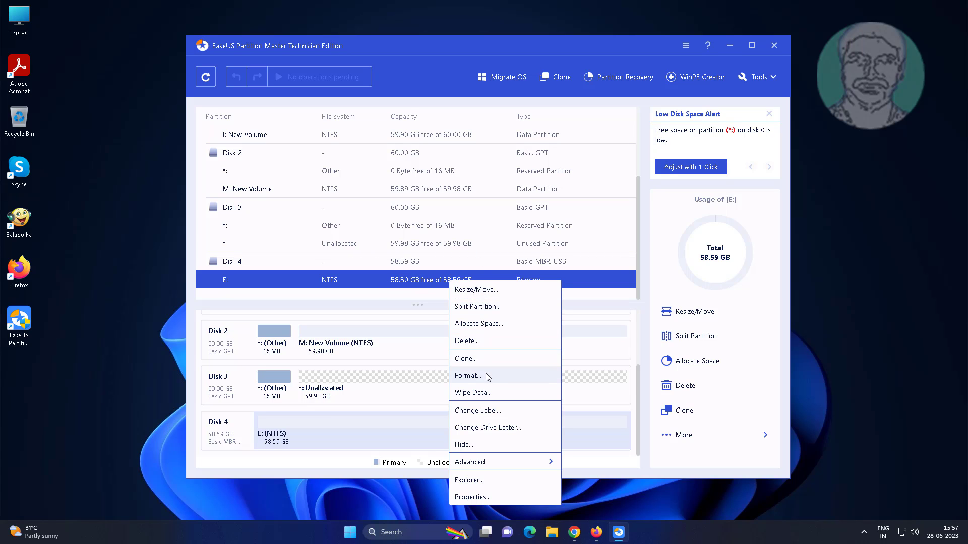
left_click(469, 376)
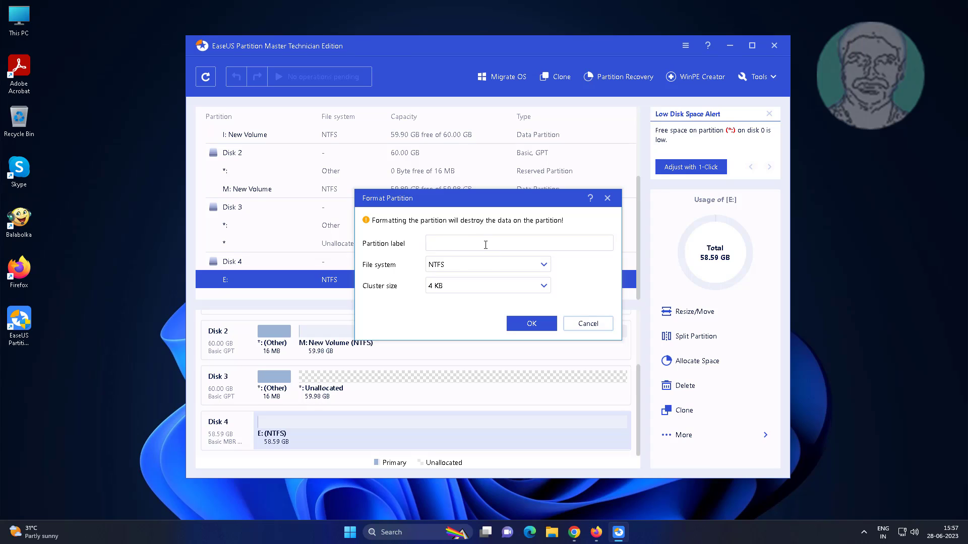
left_click(485, 245)
type("Pen Drive")
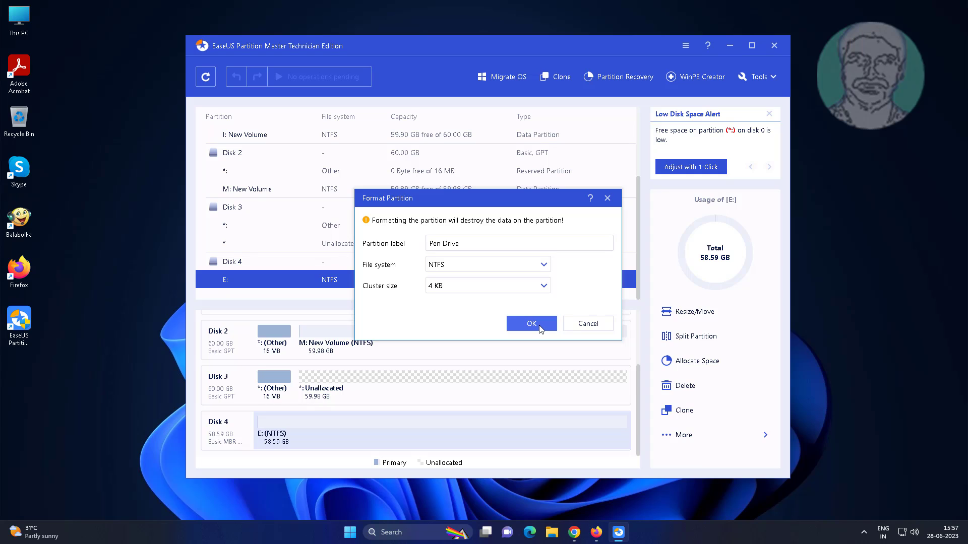
left_click(539, 326)
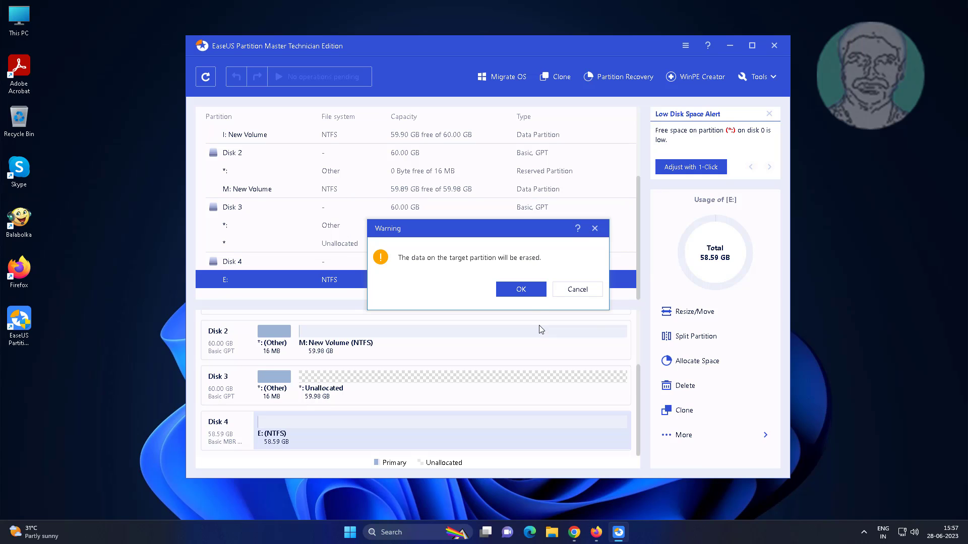
left_click(529, 295)
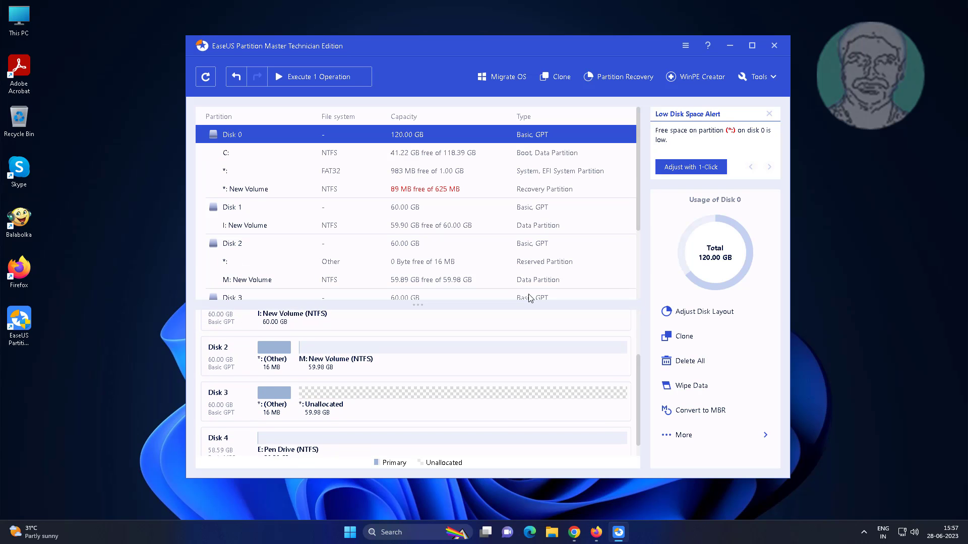
Execute the pending format of partition E: and finish the operation
left_click(313, 76)
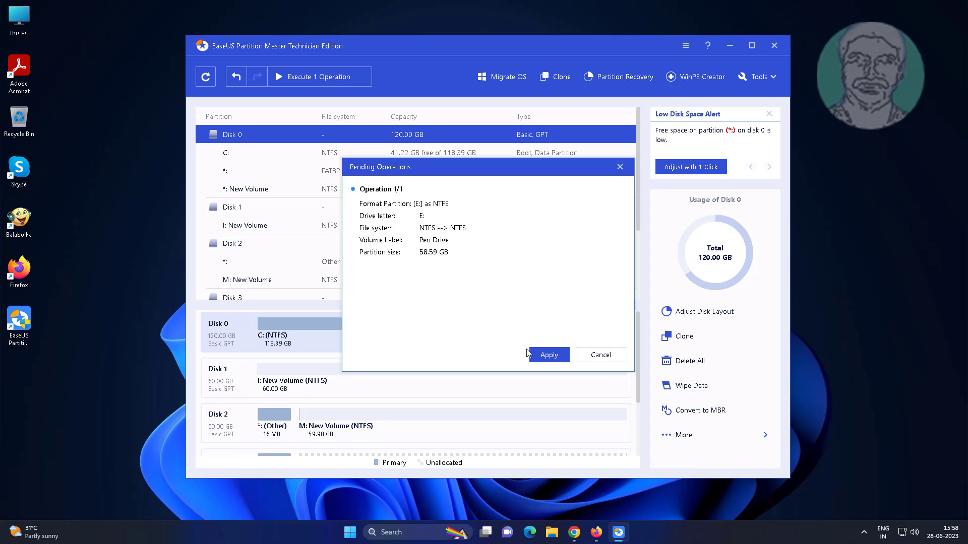
left_click(529, 354)
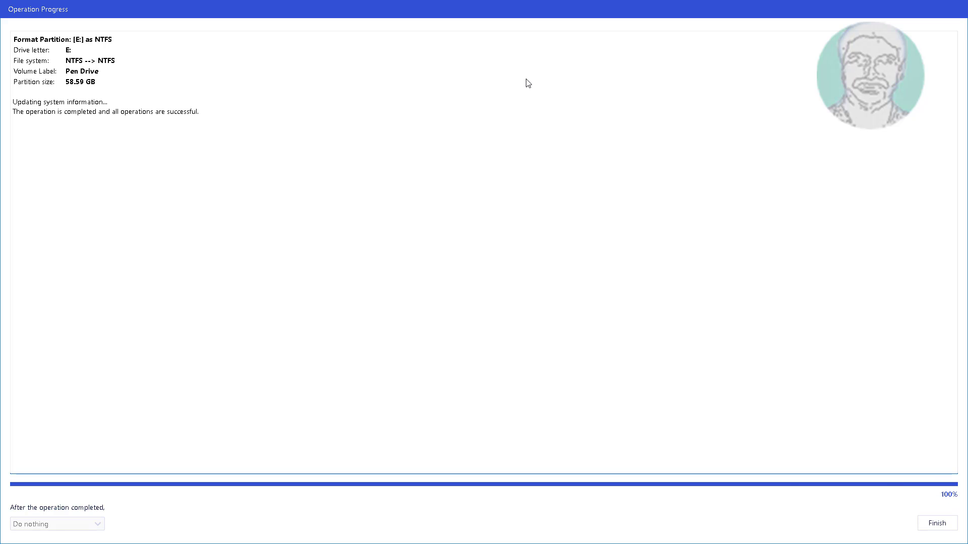
left_click(941, 522)
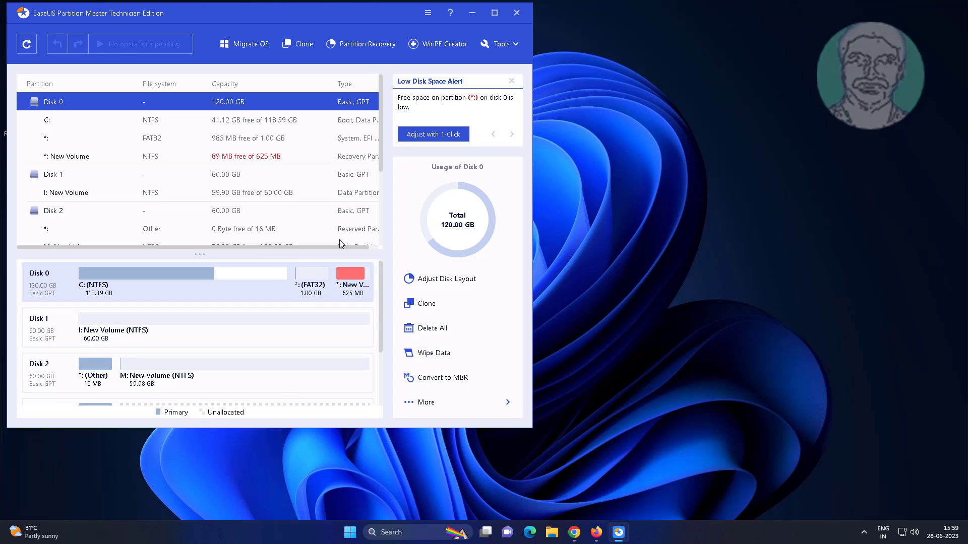
Check the E: Pen Drive partition on Disk 4 and close EaseUS Partition Master
scroll(256, 353, "down", 3)
left_click(162, 379)
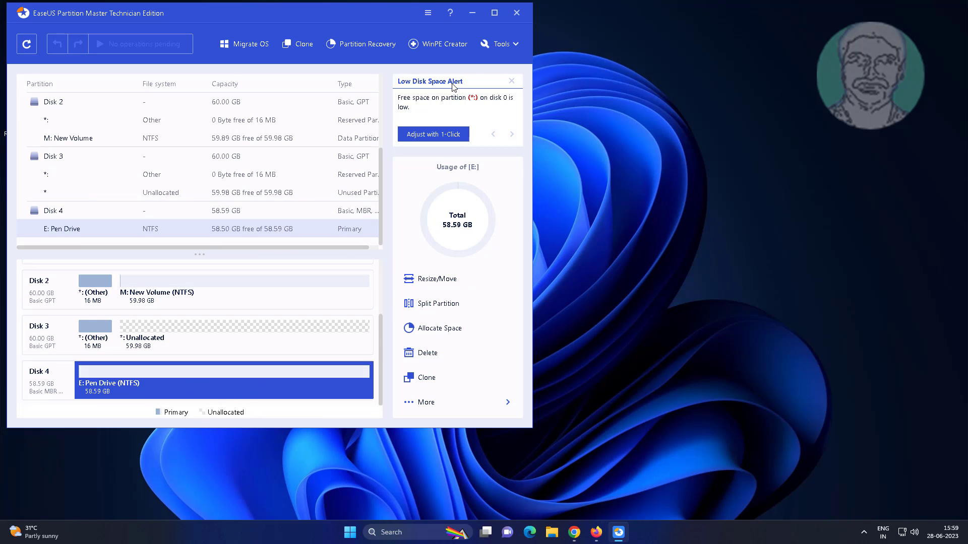
left_click(517, 13)
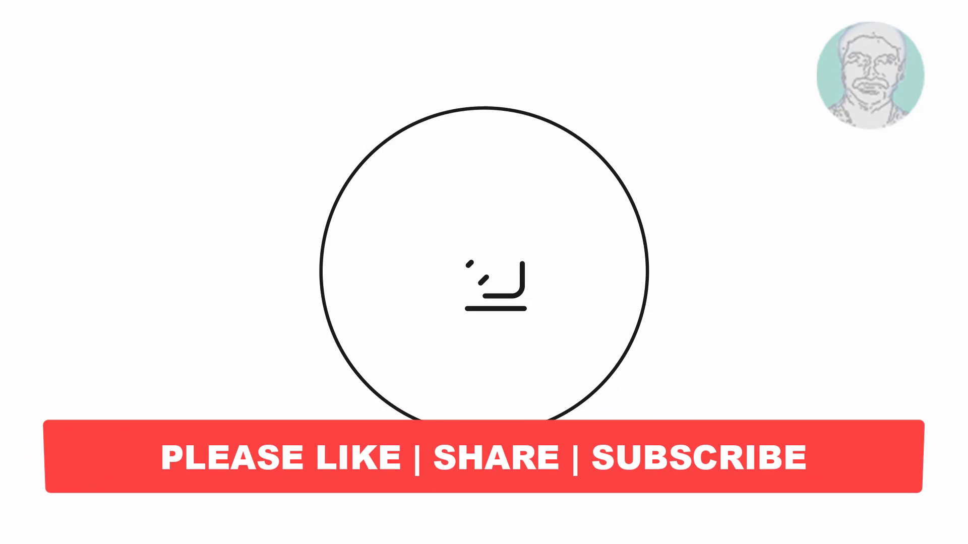